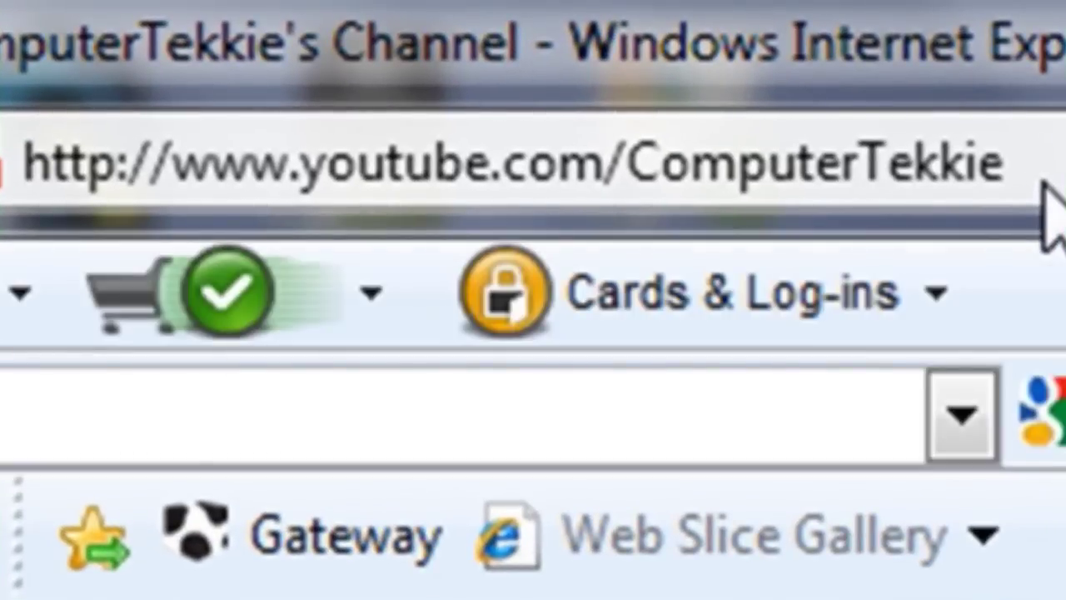
pyautogui.click(1052, 185)
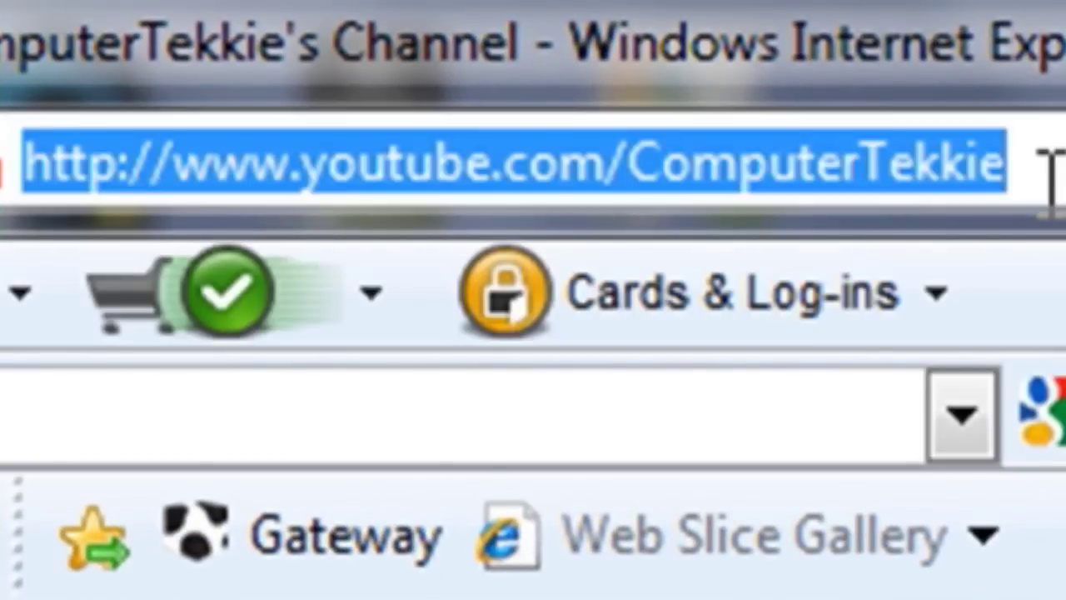
pyautogui.write('www.da')
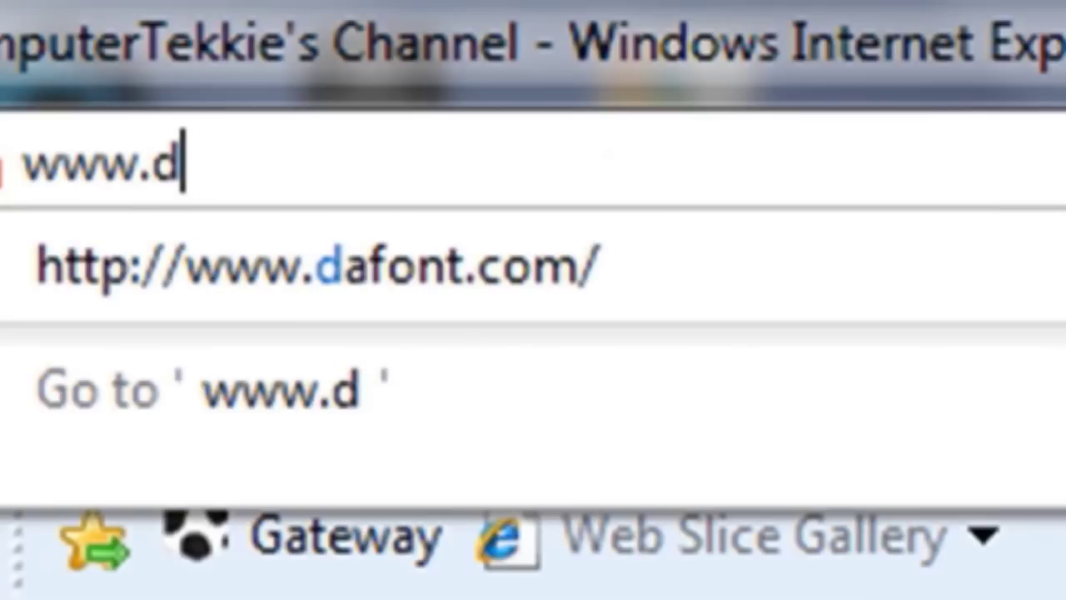
pyautogui.write('font.com')
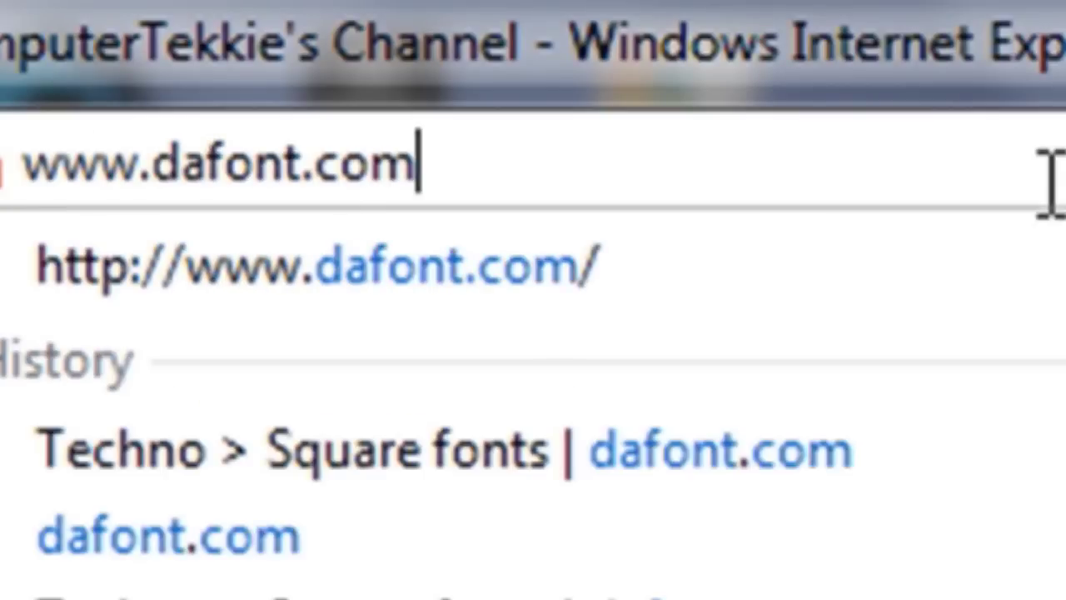
pyautogui.press('Return')
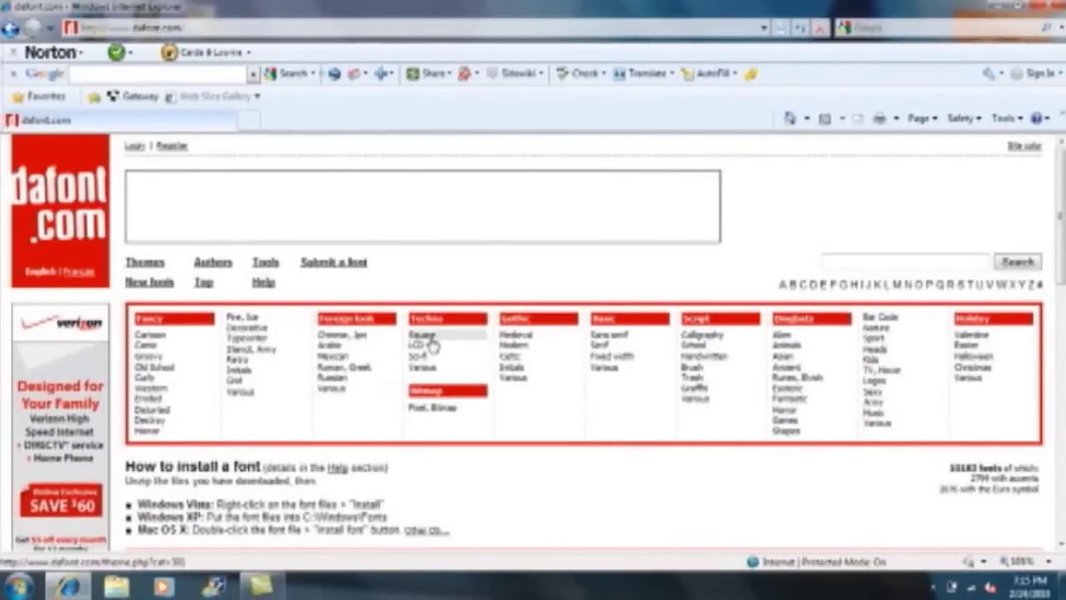
# Open dafont's Techno > Square category, scroll through its fonts, and start a search for abode.
pyautogui.click(423, 337)
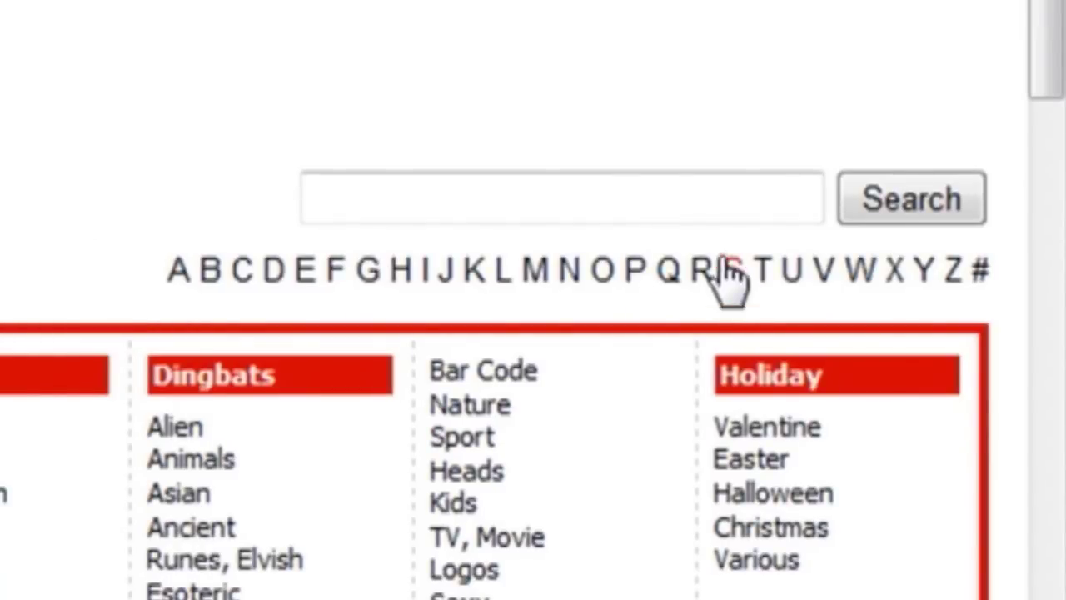
pyautogui.click(700, 209)
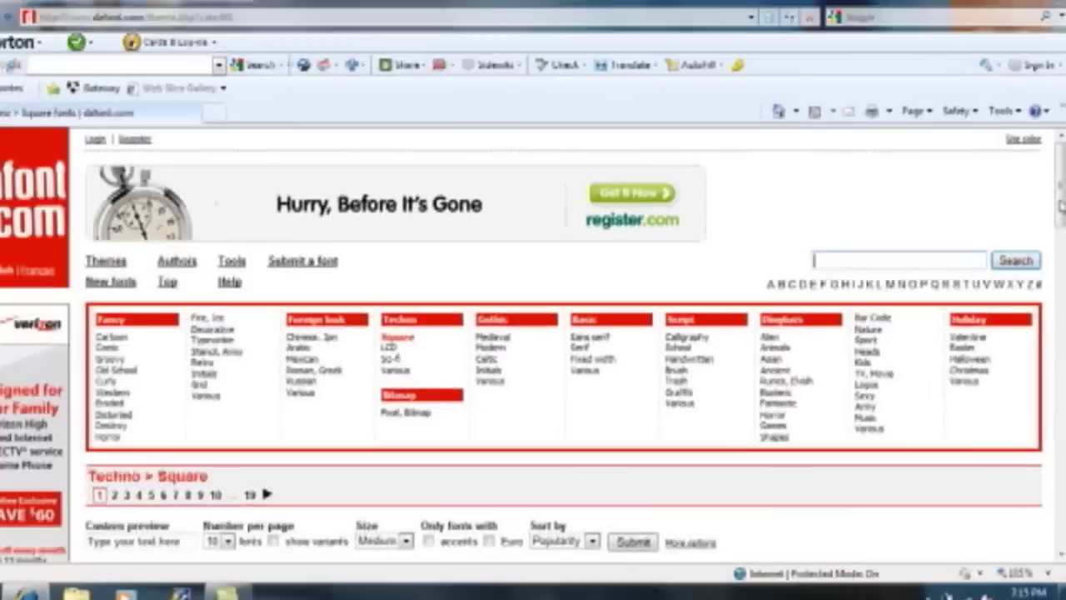
pyautogui.scroll(-3, 1062, 235)
pyautogui.scroll(-8, 1062, 235)
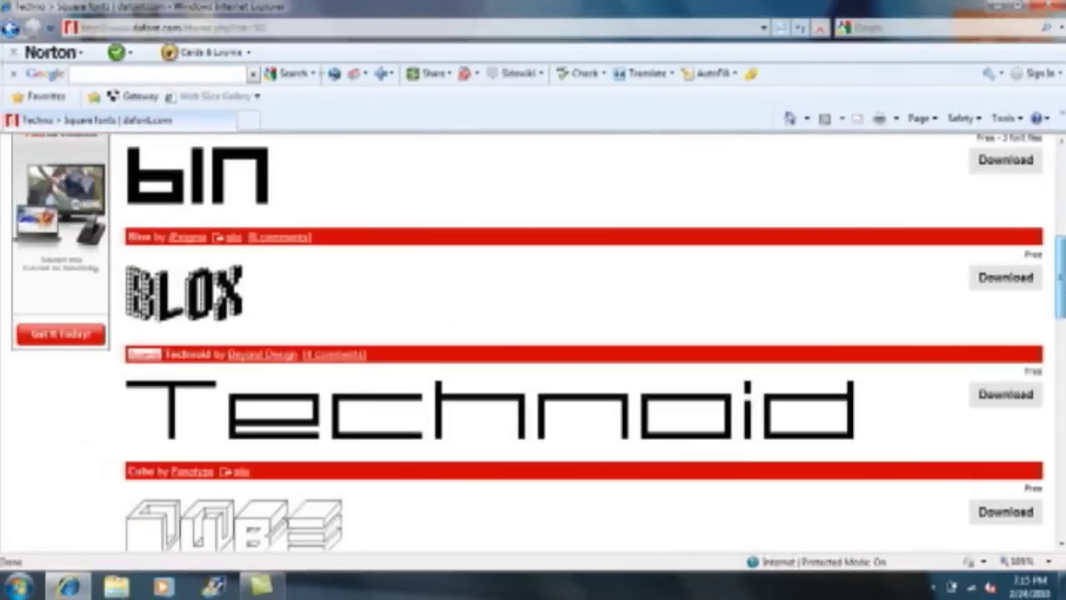
pyautogui.scroll(-4, 583, 341)
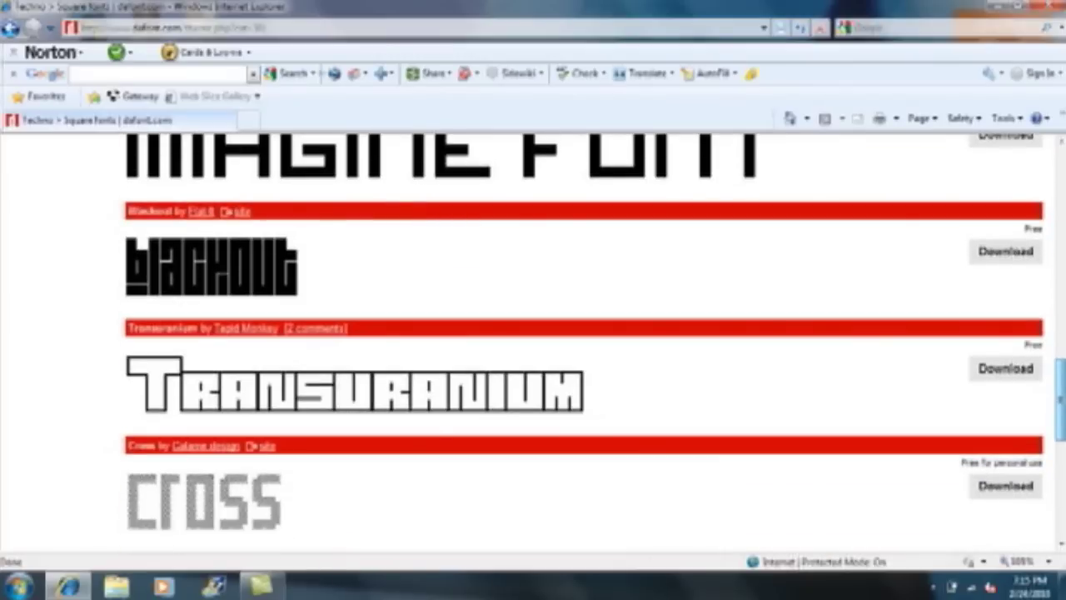
pyautogui.scroll(-2, 583, 342)
pyautogui.scroll(-4, 584, 342)
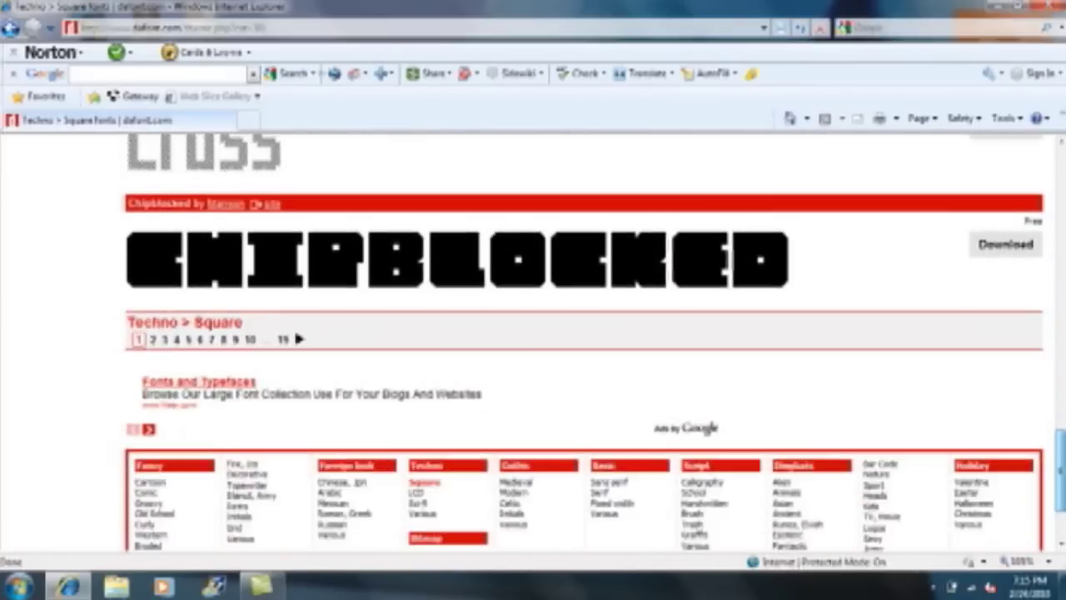
pyautogui.scroll(2, 583, 342)
pyautogui.scroll(10, 583, 342)
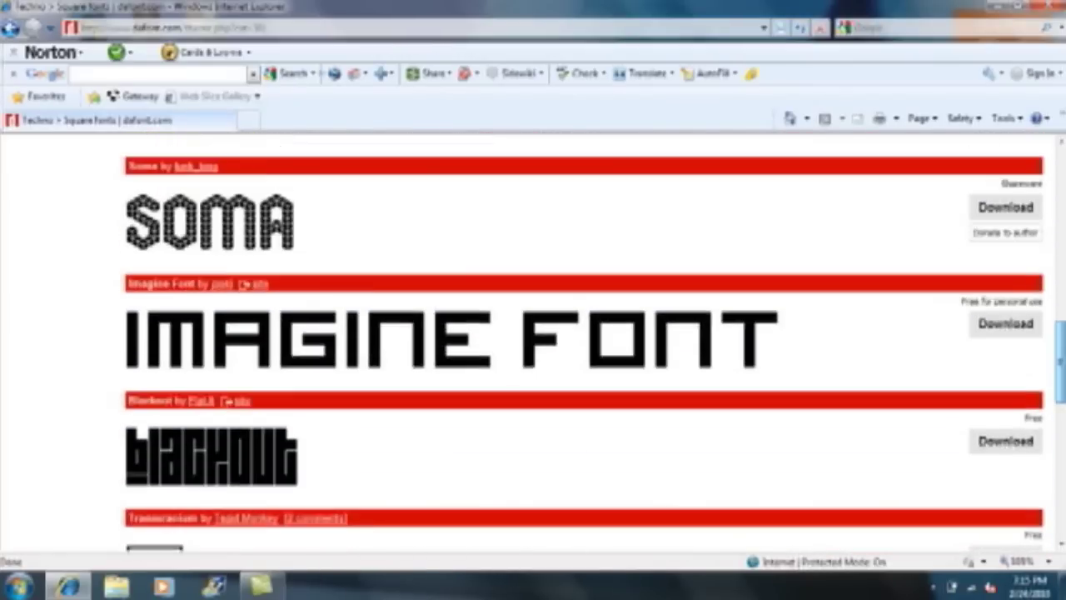
pyautogui.scroll(4, 584, 341)
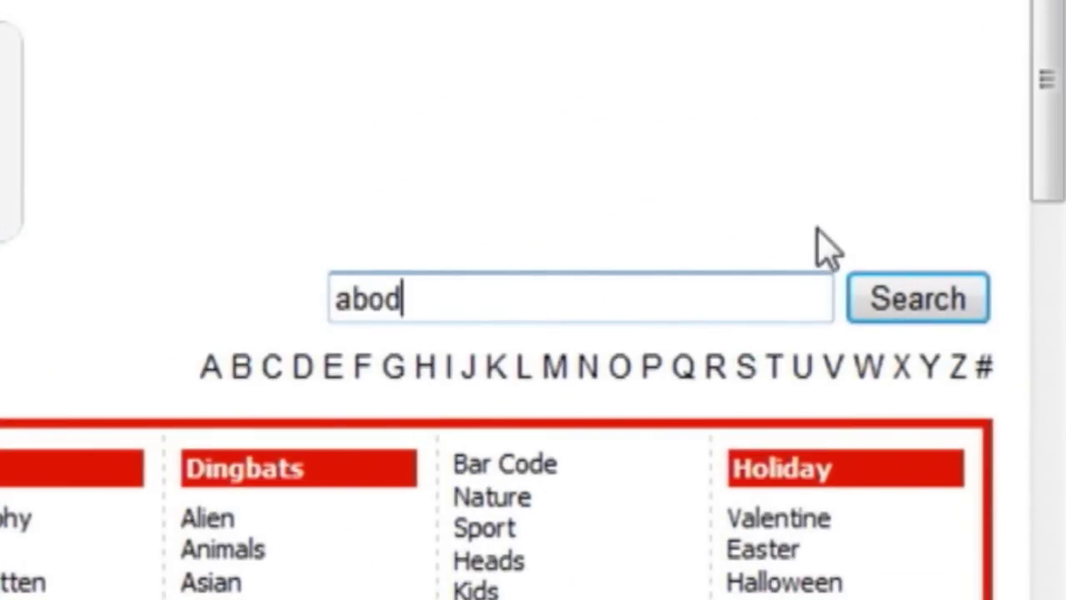
# Search for abode, preview the results as 'ComputerTekkie', and start the Abode font download.
pyautogui.press('Return')
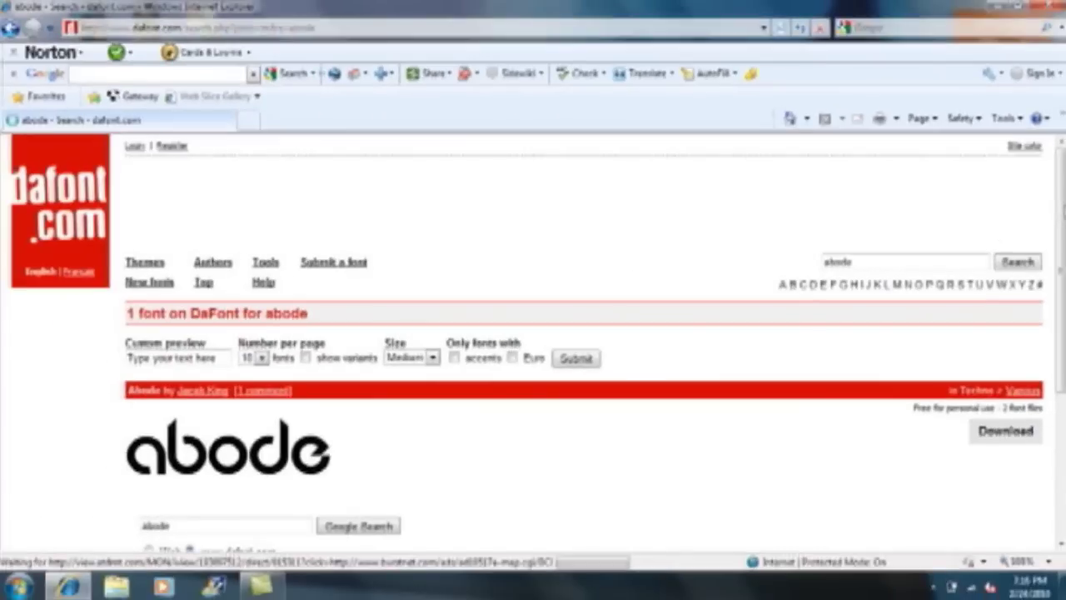
pyautogui.scroll(-2, 533, 350)
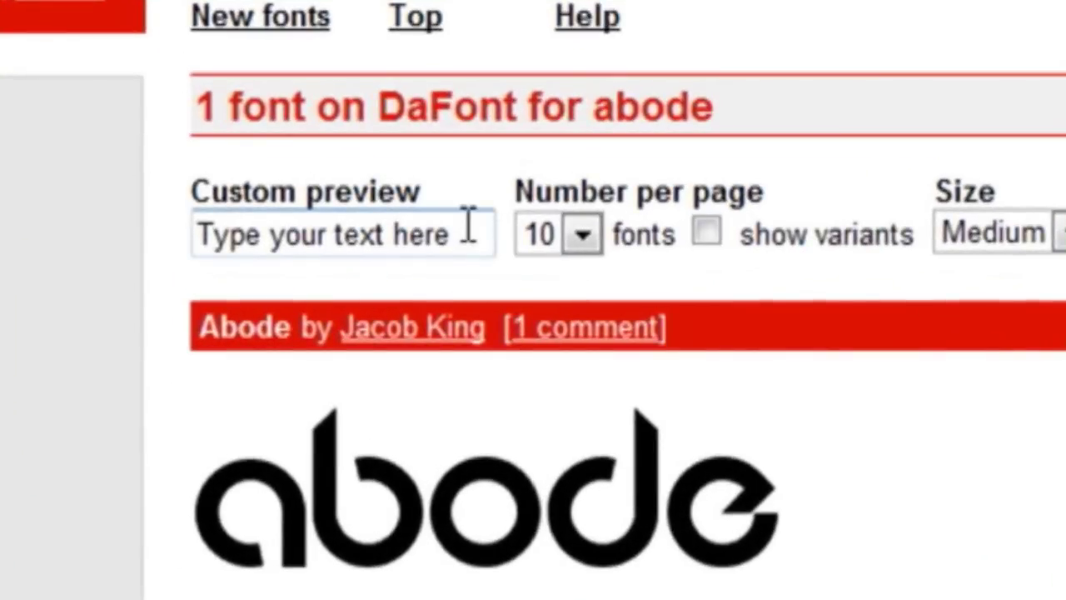
pyautogui.click(469, 226)
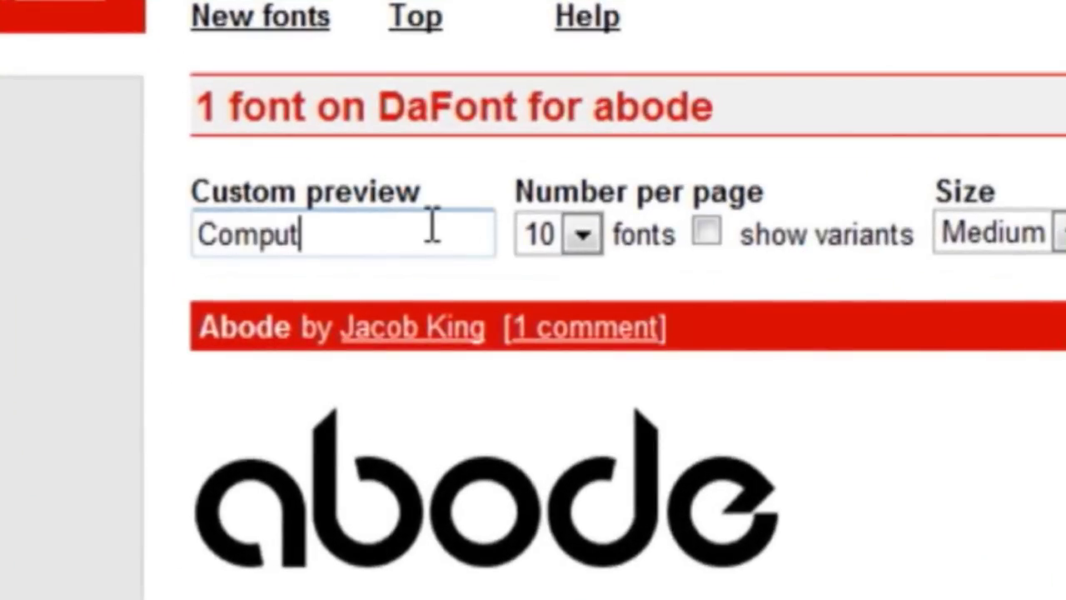
pyautogui.write('ComputerTekkie')
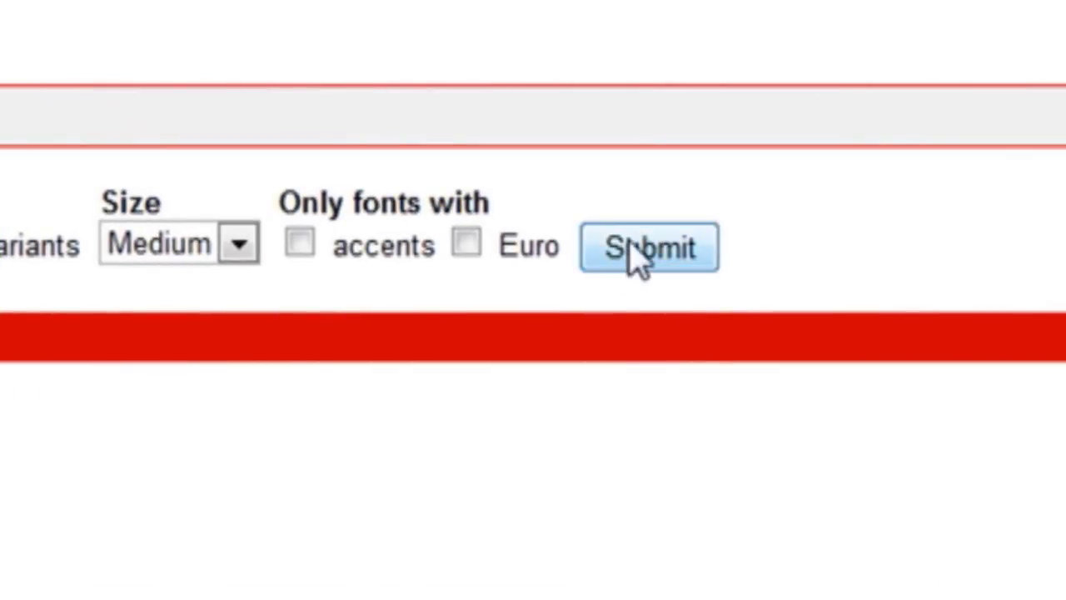
pyautogui.click(630, 246)
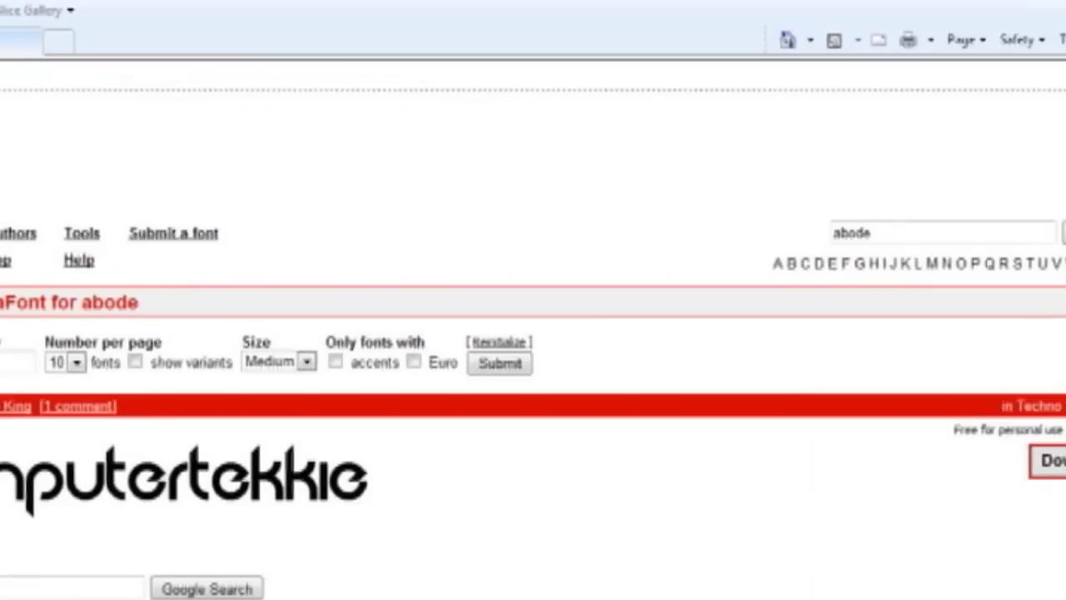
pyautogui.click(1050, 460)
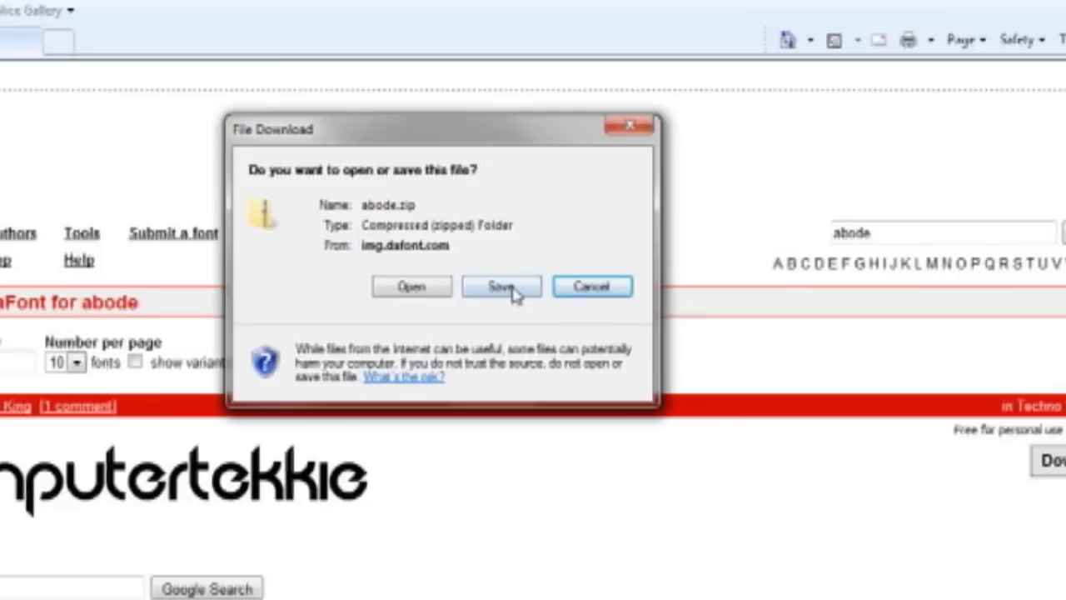
# Save abode.zip to the Downloads folder, dismiss the completion notice and close the browser.
pyautogui.click(502, 287)
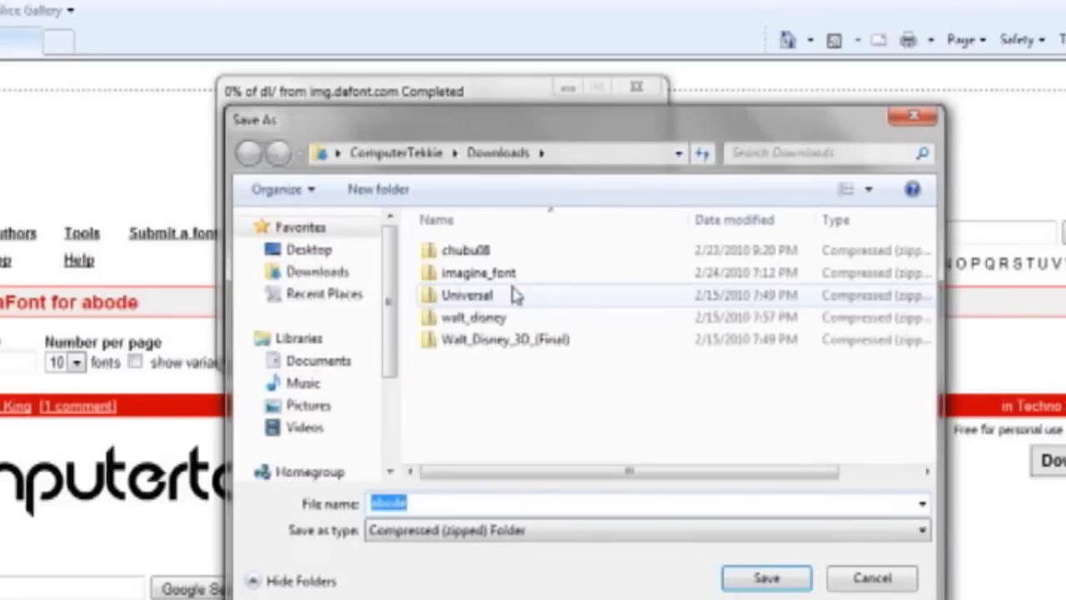
pyautogui.click(760, 581)
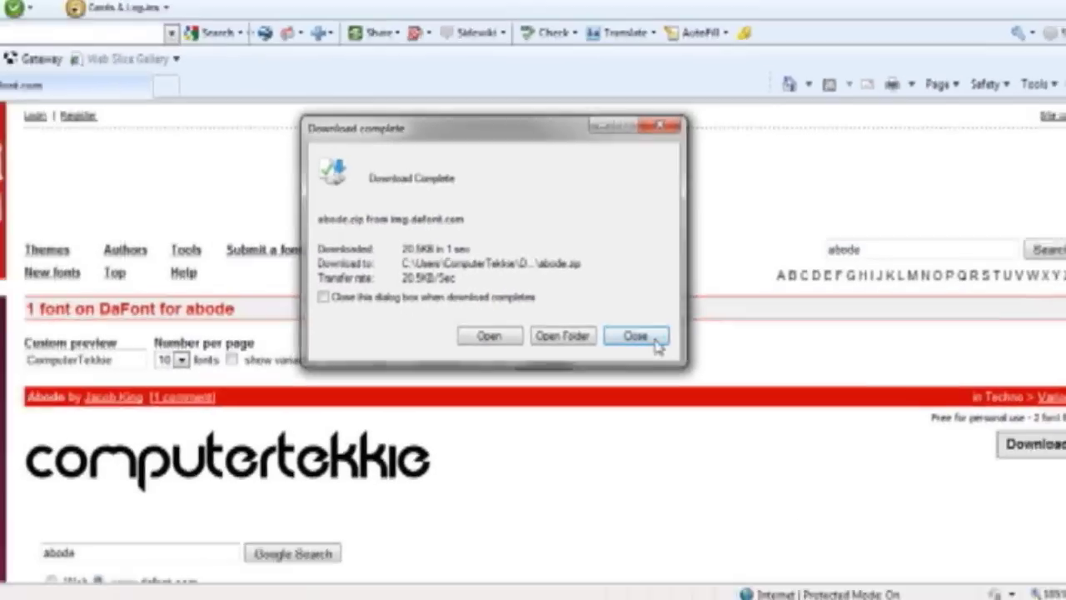
pyautogui.click(608, 333)
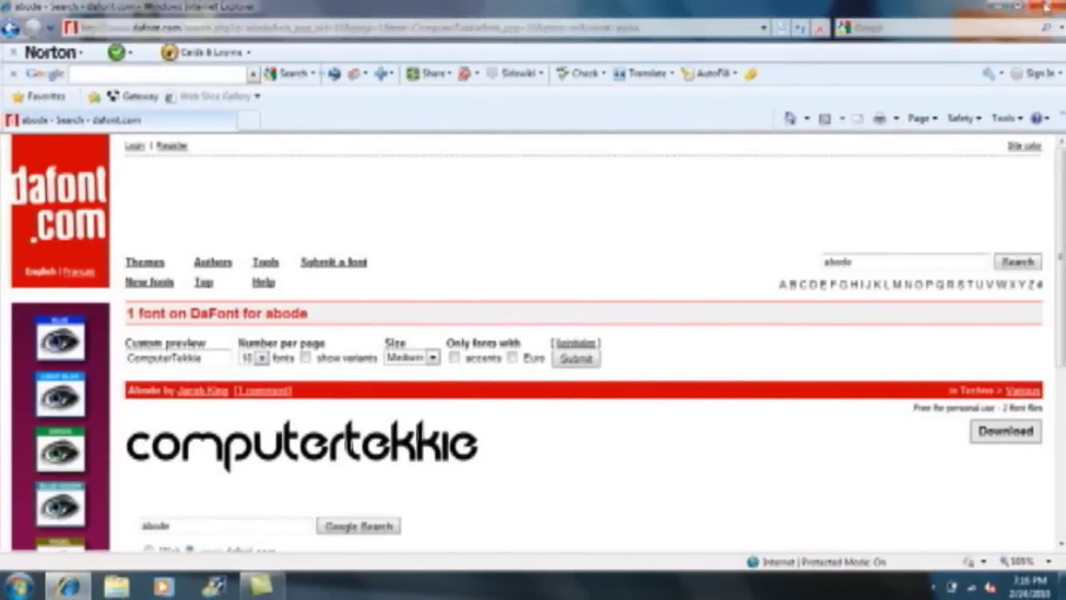
pyautogui.click(1047, 6)
# Open the abode.zip archive in the Downloads folder to view its font files.
pyautogui.click(18, 585)
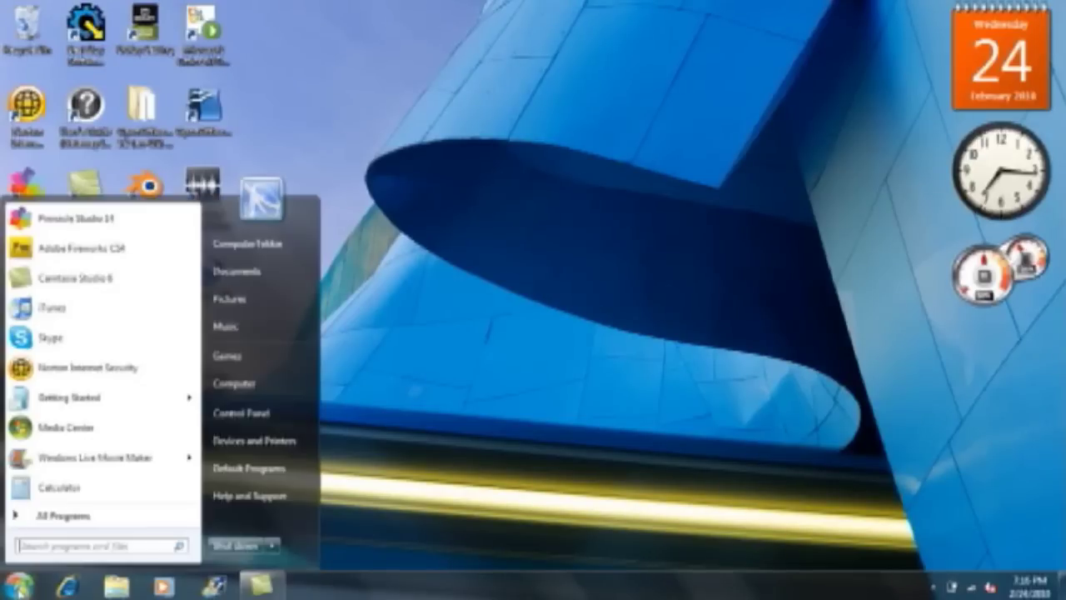
pyautogui.click(281, 277)
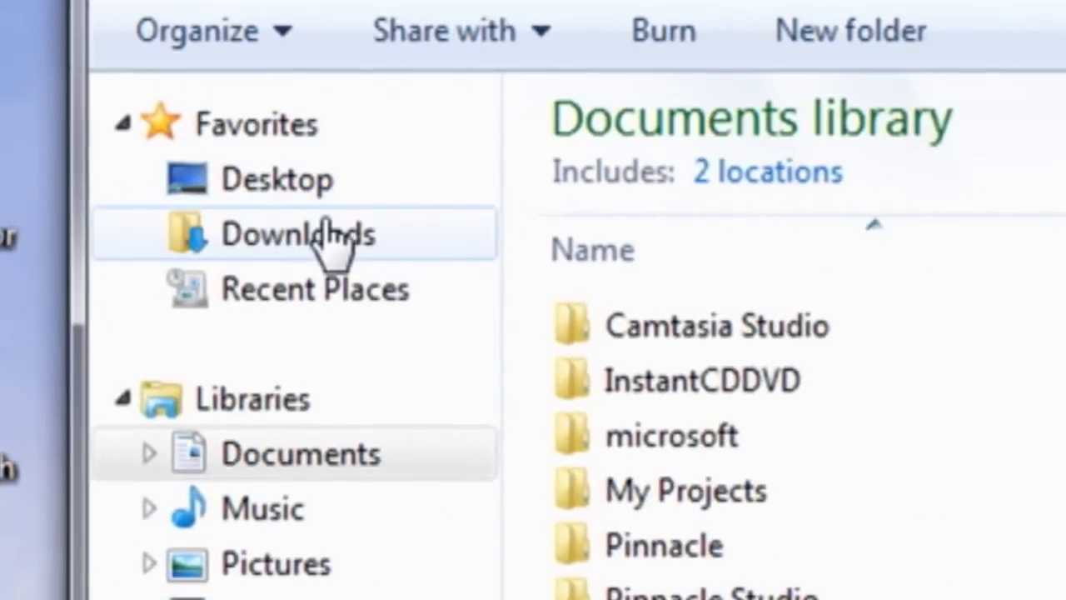
pyautogui.click(329, 237)
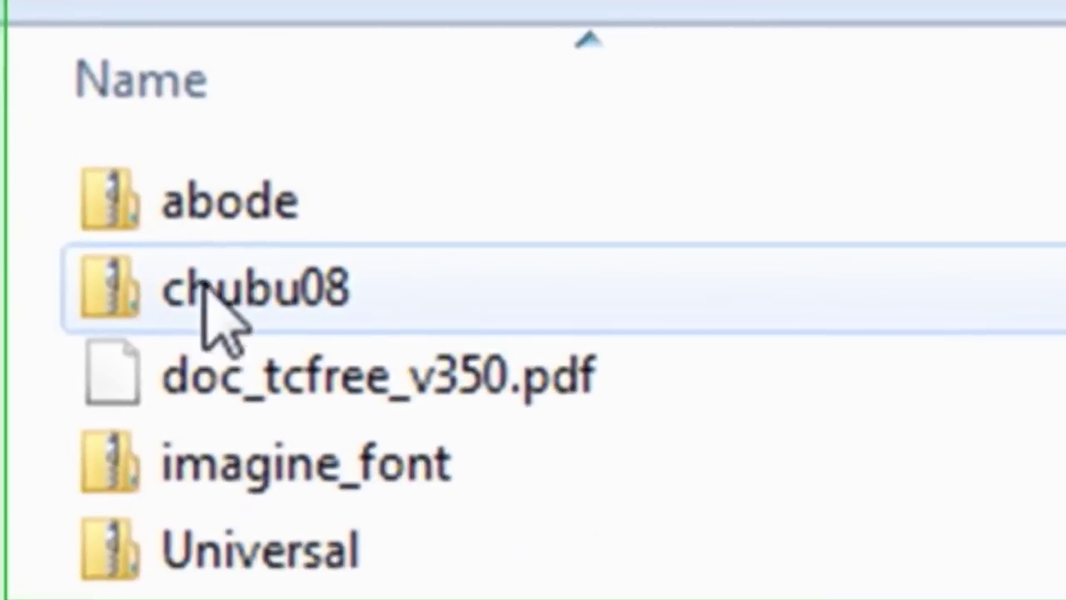
pyautogui.doubleClick(235, 219)
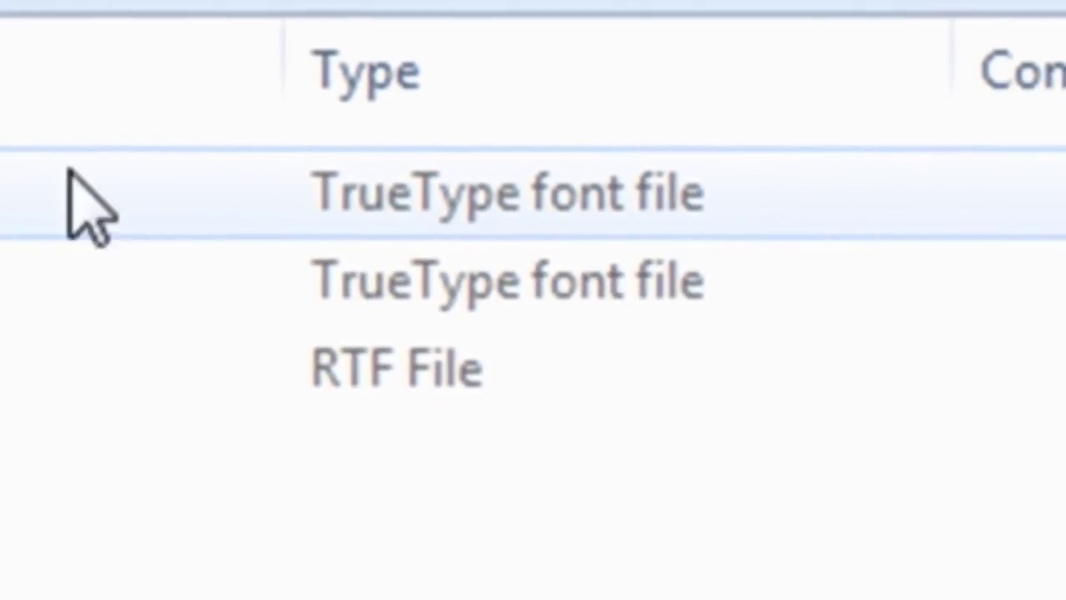
pyautogui.rightClick(148, 176)
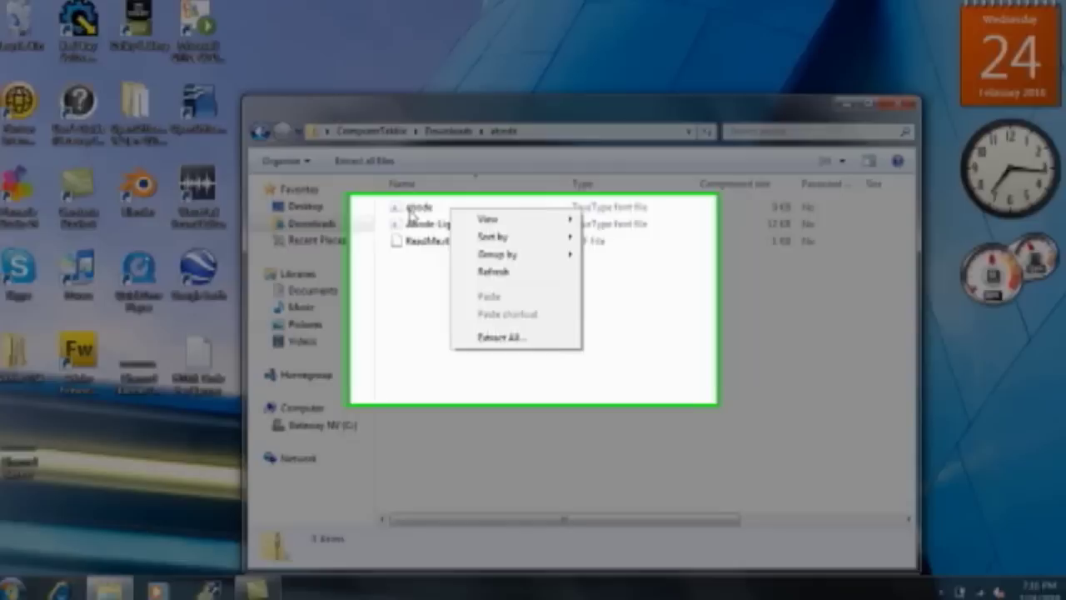
# Copy the abode font file into the Documents library, then minimize the window.
pyautogui.rightClick(415, 211)
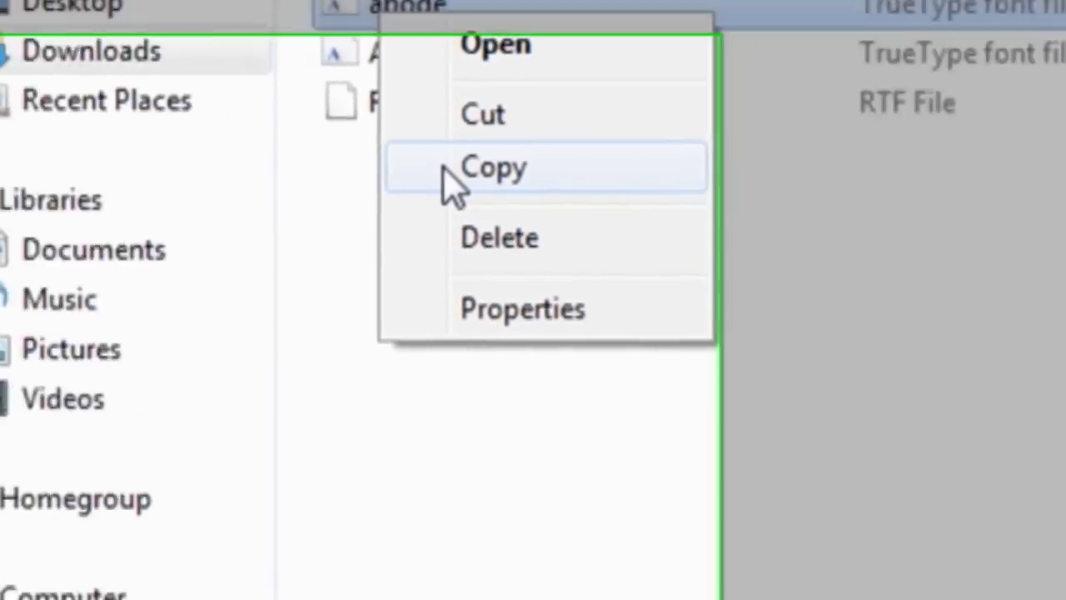
pyautogui.click(237, 200)
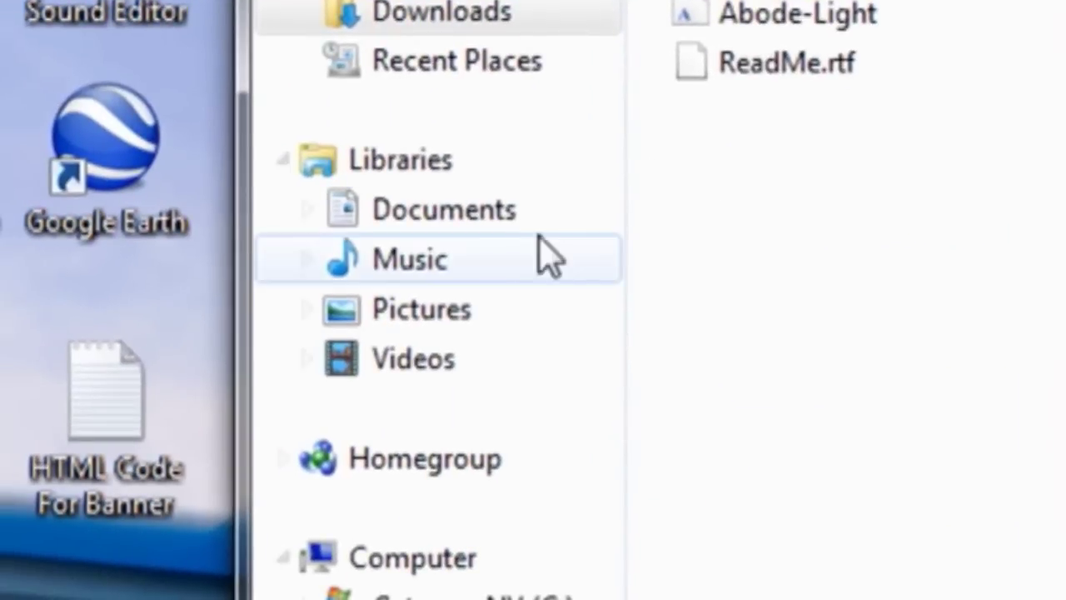
pyautogui.click(504, 221)
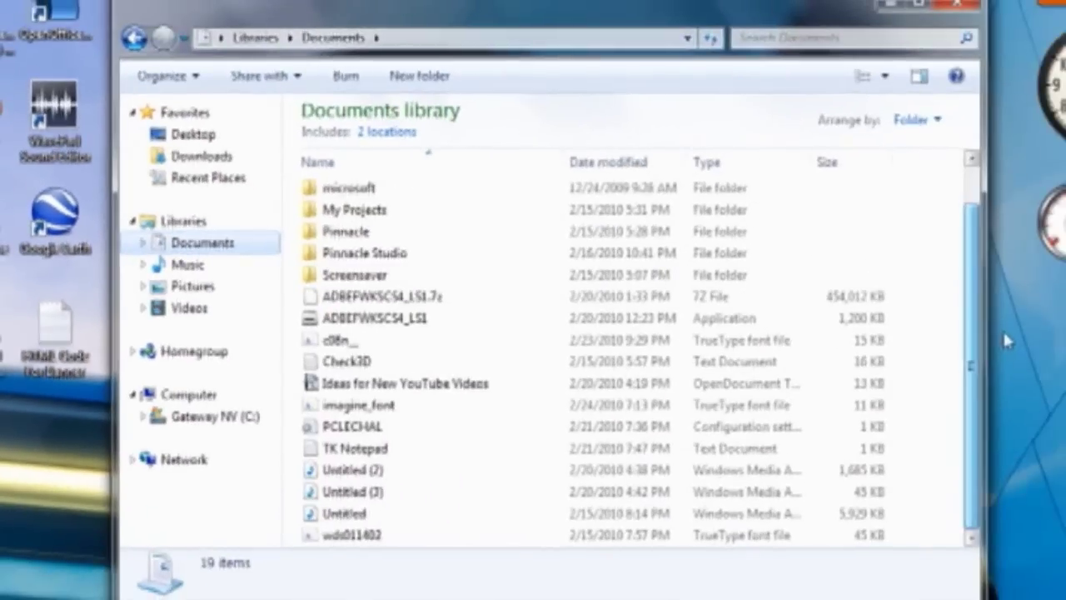
pyautogui.rightClick(908, 429)
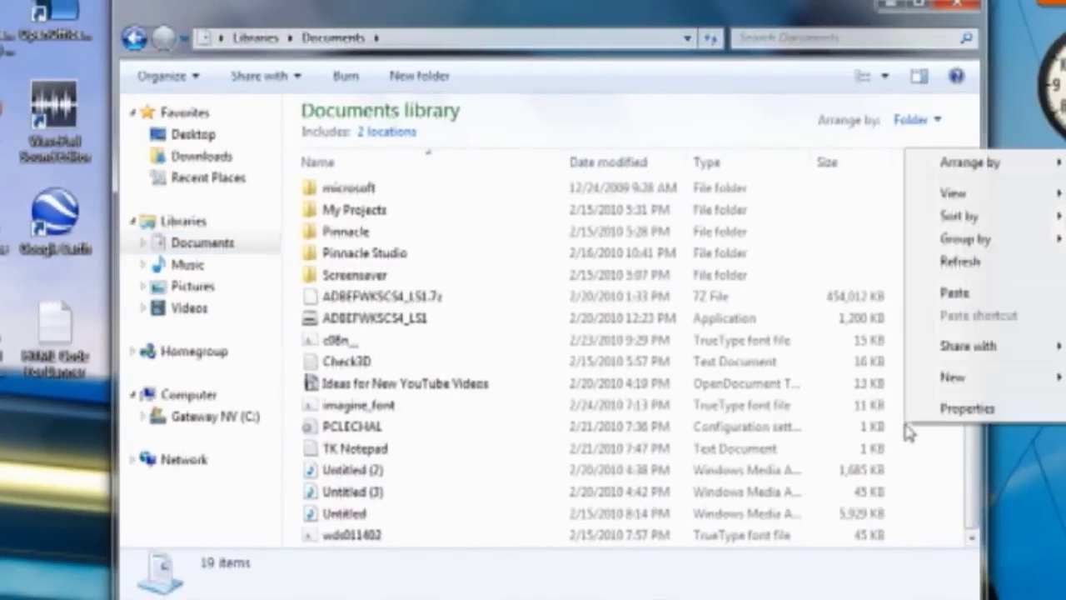
pyautogui.click(956, 296)
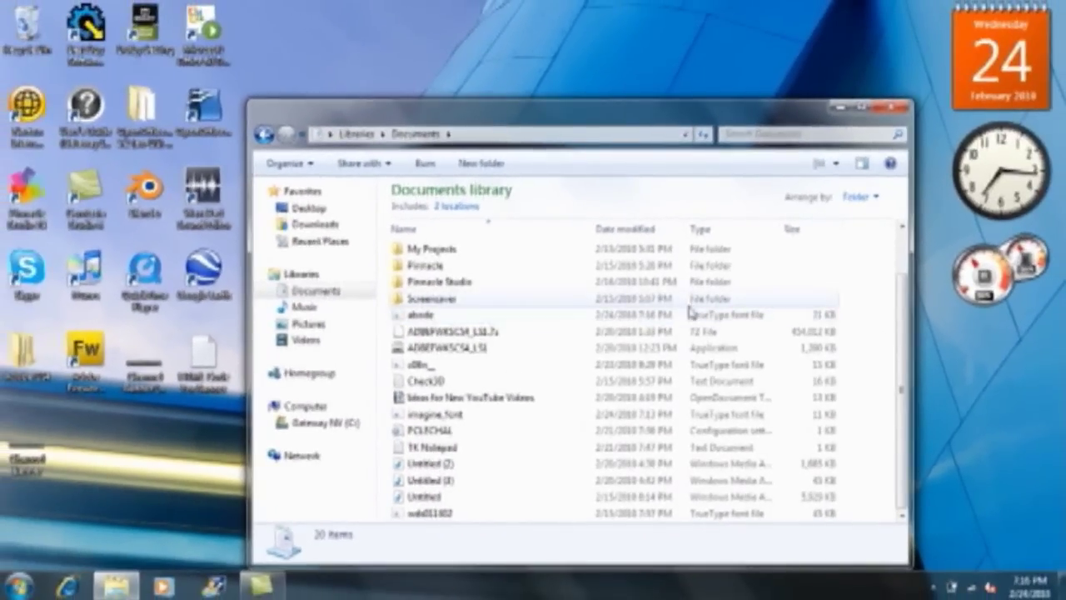
pyautogui.click(833, 109)
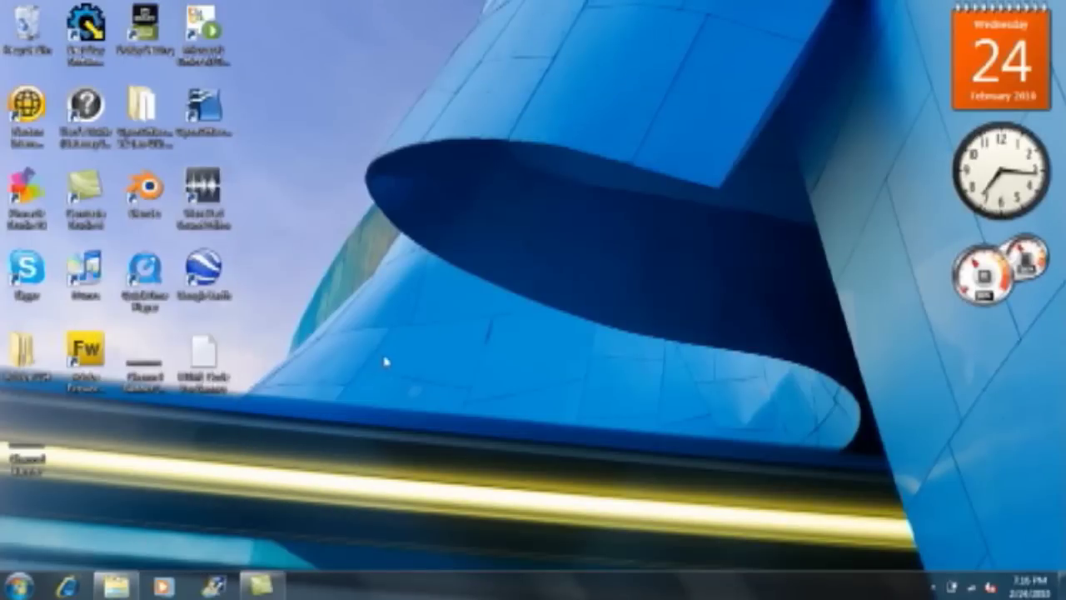
# Open Control Panel > Appearance and Personalization > Fonts and scroll through the installed fonts.
pyautogui.click(20, 586)
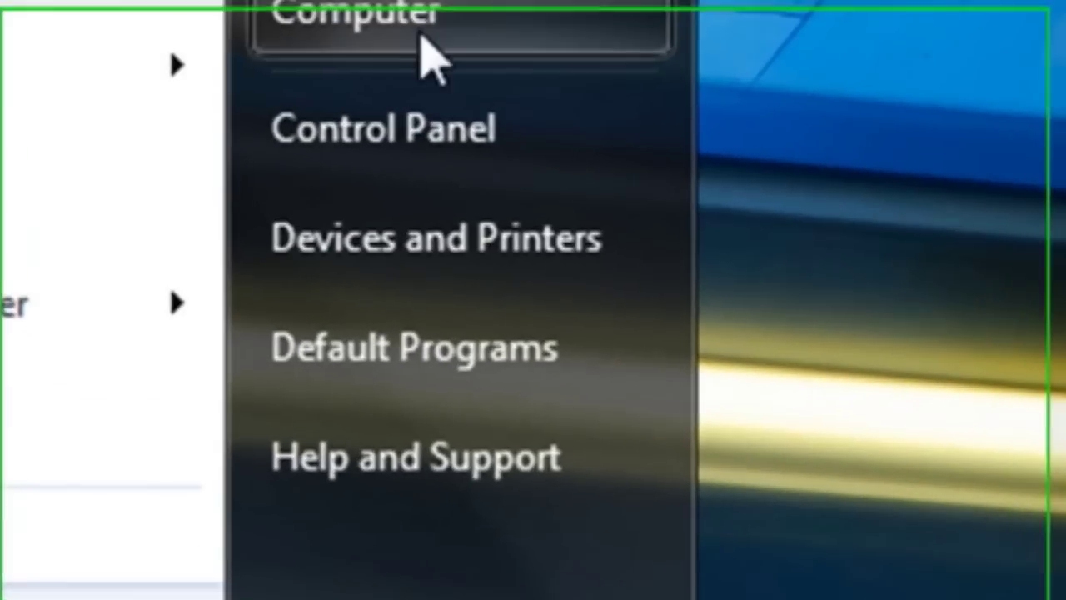
pyautogui.click(259, 410)
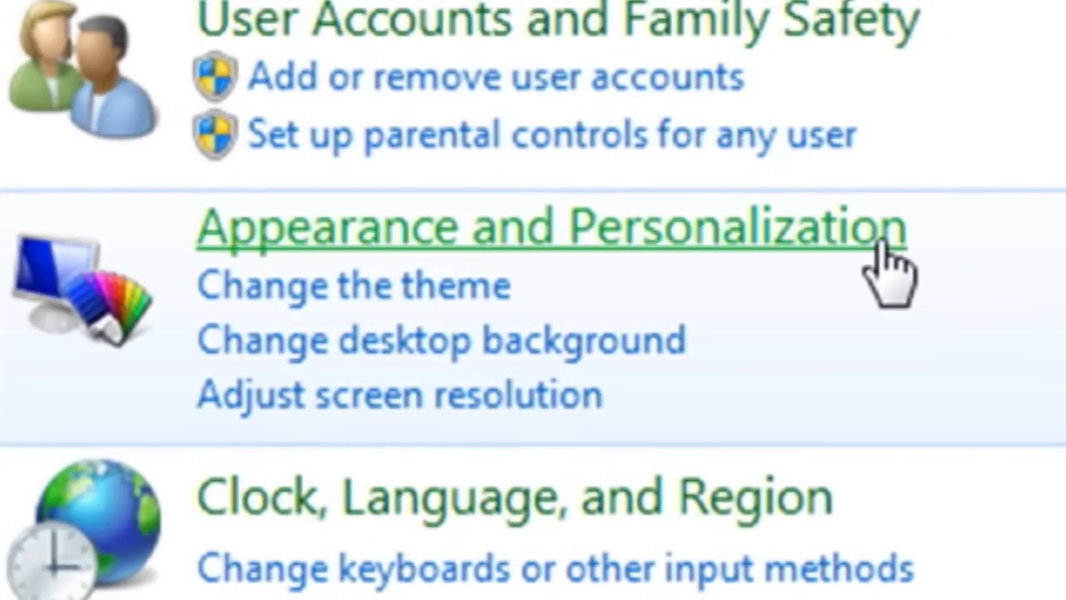
pyautogui.click(879, 237)
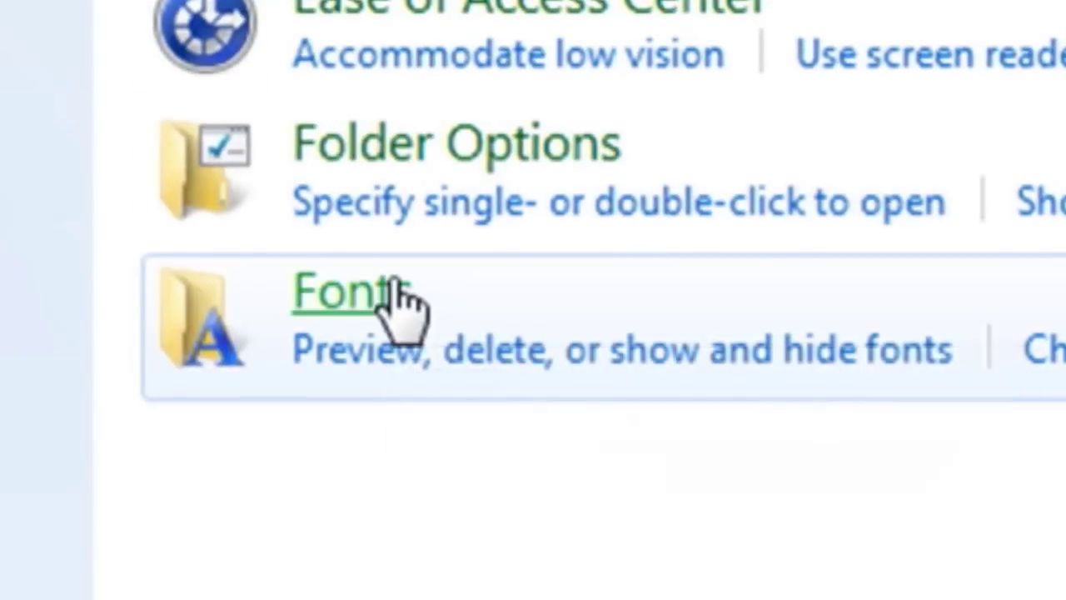
pyautogui.click(403, 304)
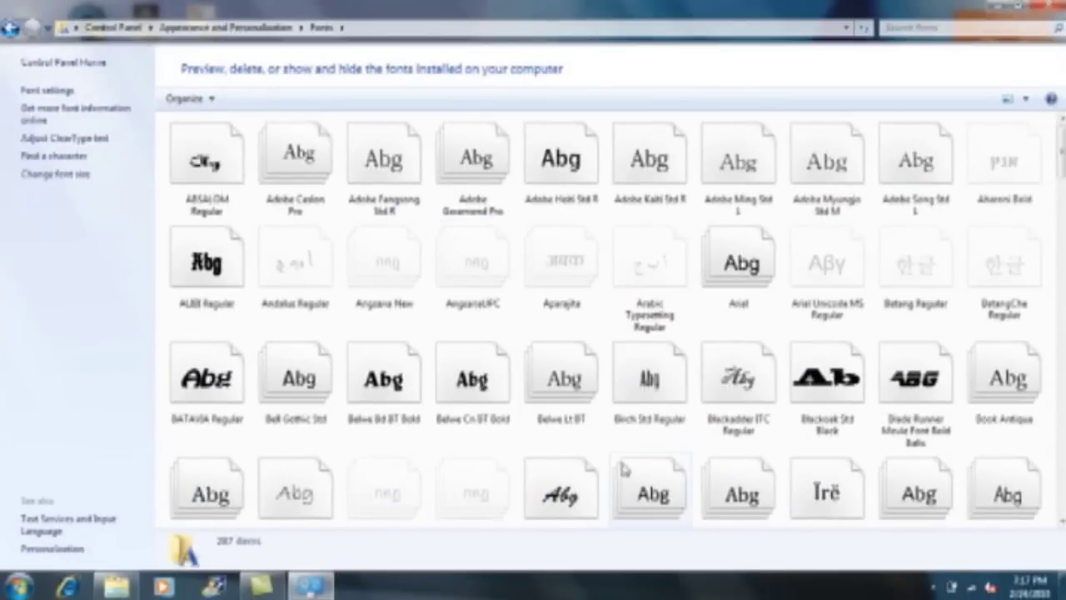
pyautogui.scroll(-10, 900, 159)
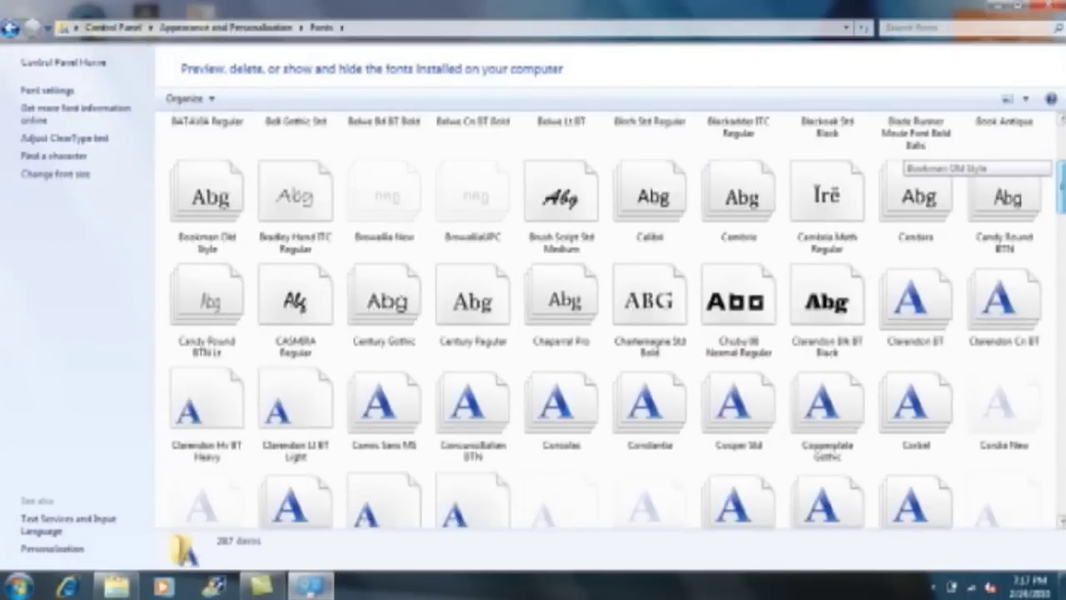
pyautogui.scroll(-15, 901, 160)
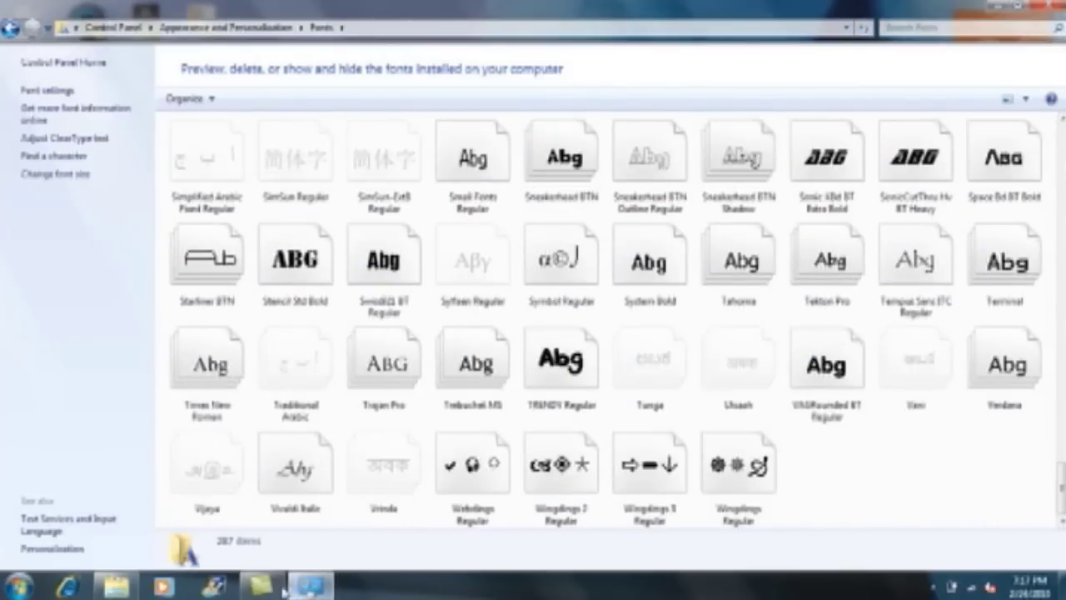
# Drag the abode font file from Documents into the Fonts folder, confirming Abode appears at the top.
pyautogui.click(129, 588)
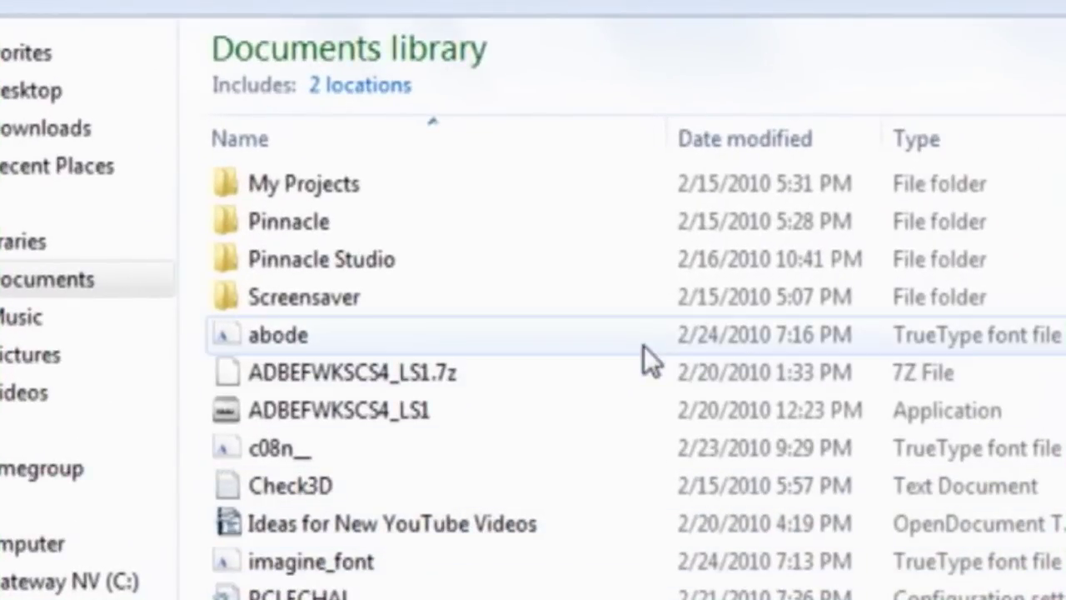
pyautogui.moveTo(637, 339)
pyautogui.mouseDown()
pyautogui.moveTo(900, 288)
pyautogui.moveTo(1063, 294)
pyautogui.moveTo(1063, 325)
pyautogui.mouseUp()
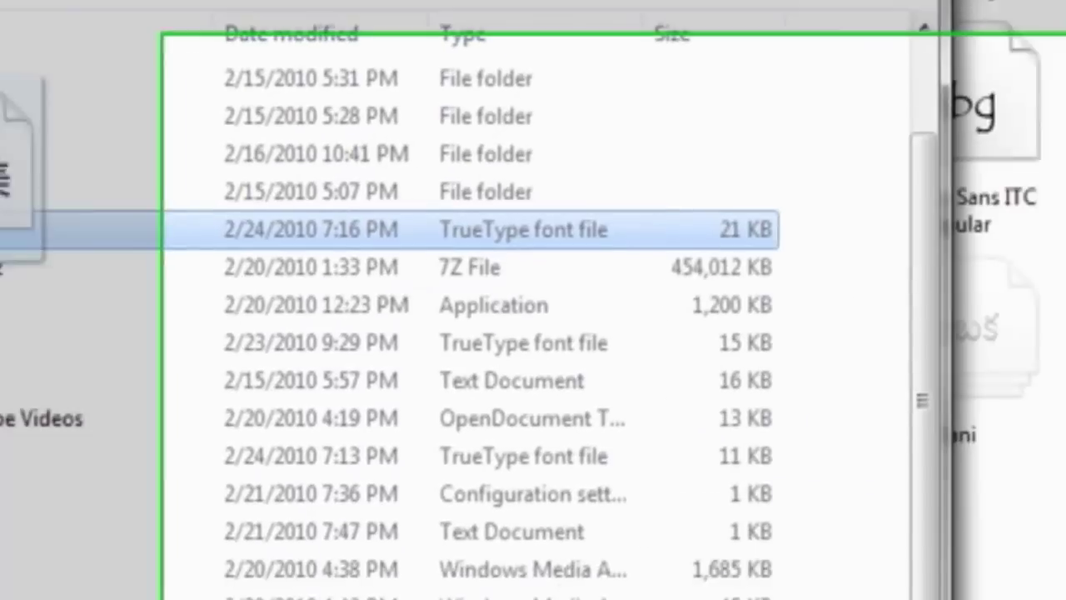
pyautogui.moveTo(237, 329); pyautogui.dragTo(775, 498)
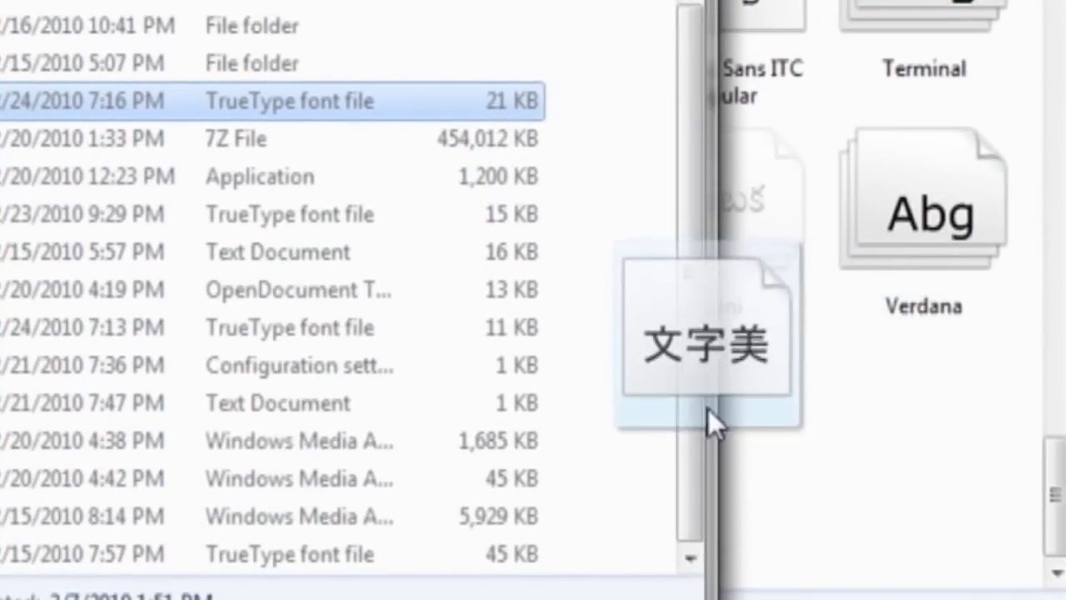
pyautogui.moveTo(708, 409); pyautogui.dragTo(916, 564)
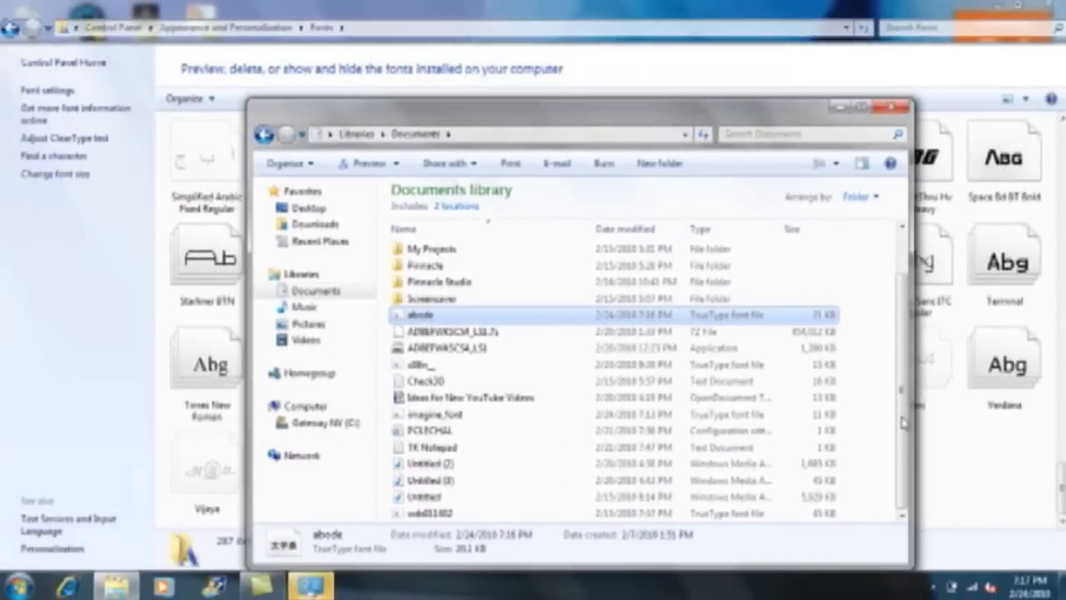
pyautogui.click(839, 109)
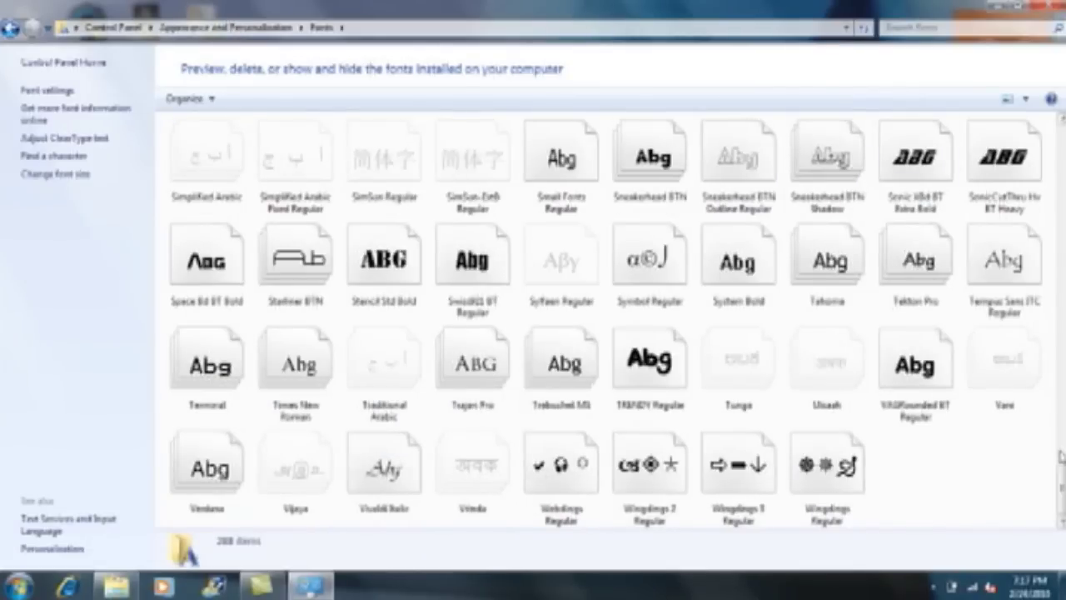
pyautogui.scroll(5, 904, 479)
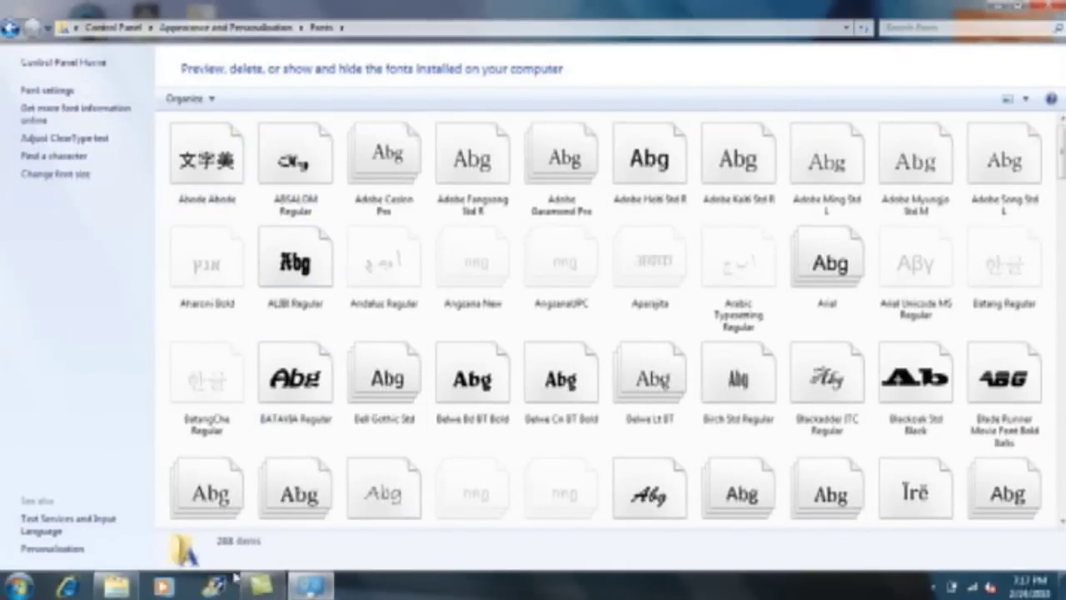
pyautogui.click(116, 587)
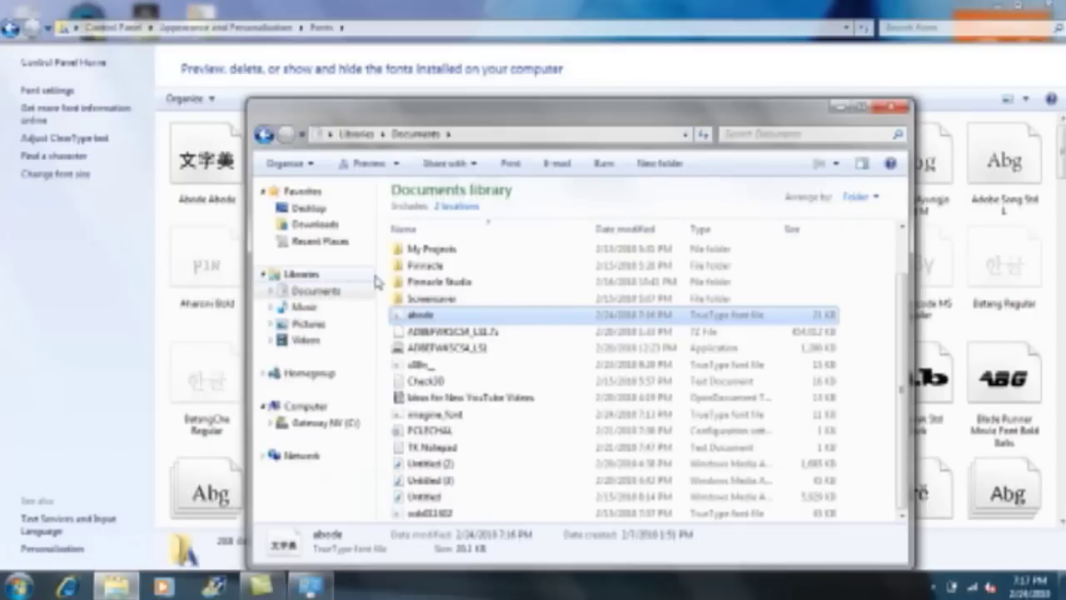
# Copy the Abode-Light font file from the abode archive in Downloads.
pyautogui.click(315, 225)
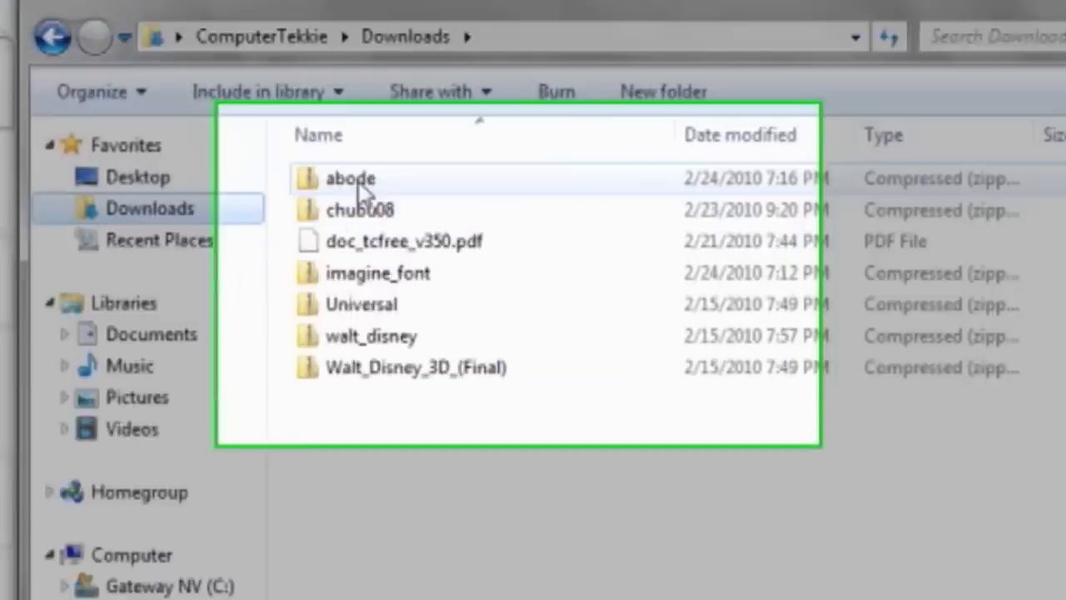
pyautogui.doubleClick(419, 209)
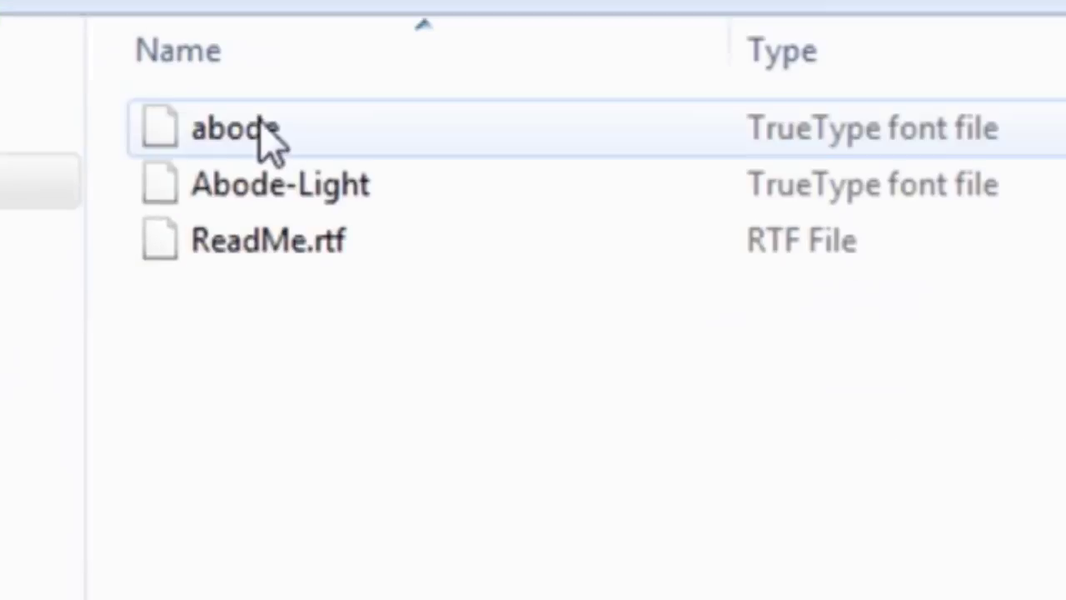
pyautogui.rightClick(300, 200)
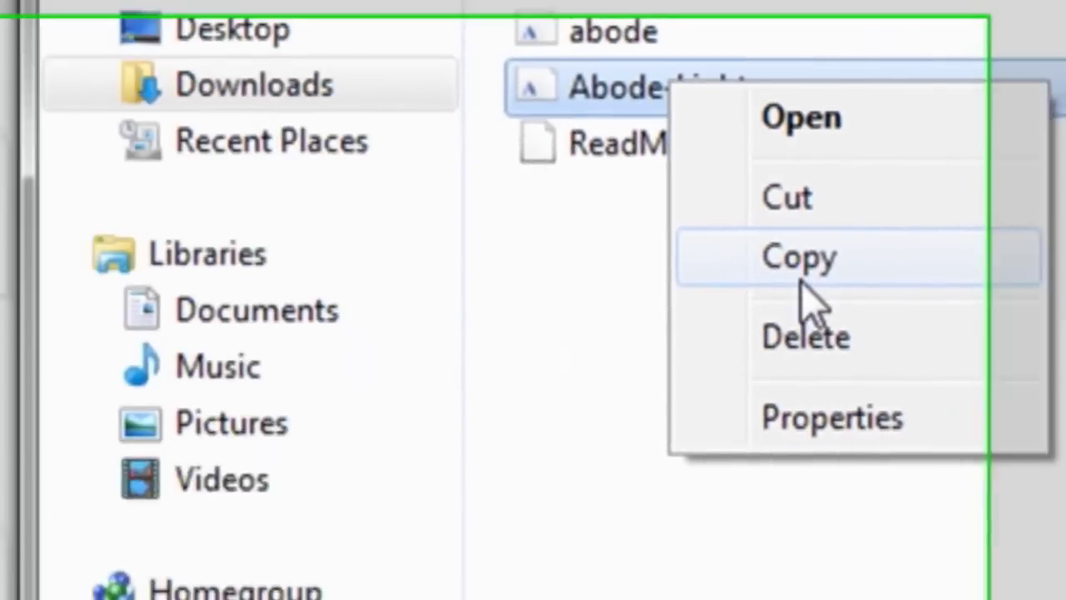
pyautogui.click(420, 354)
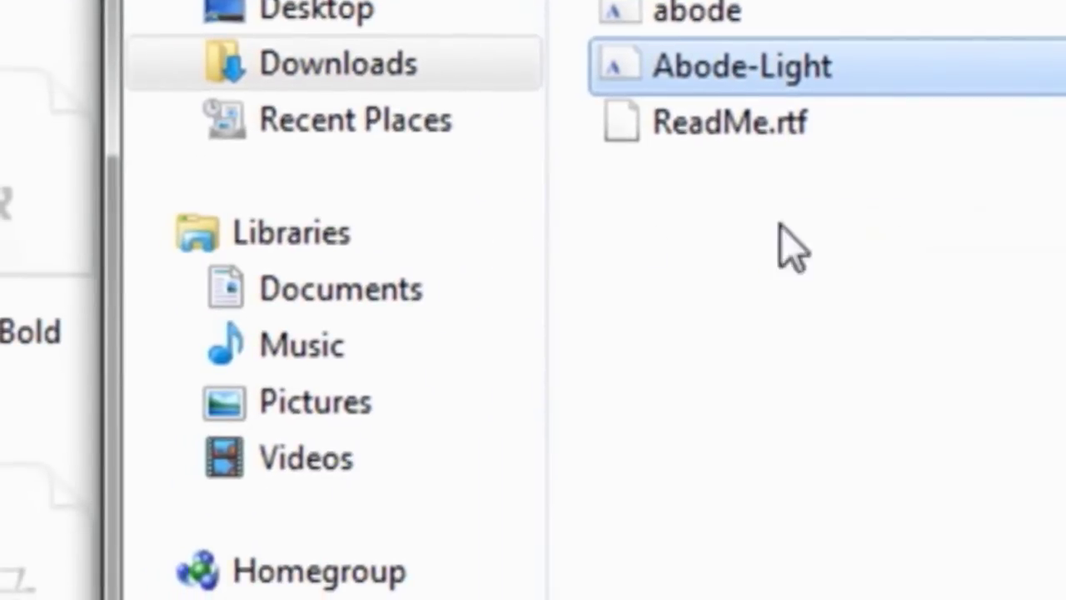
# Paste Abode-Light into Documents, drag it into the Fonts folder, and close Documents.
pyautogui.click(416, 293)
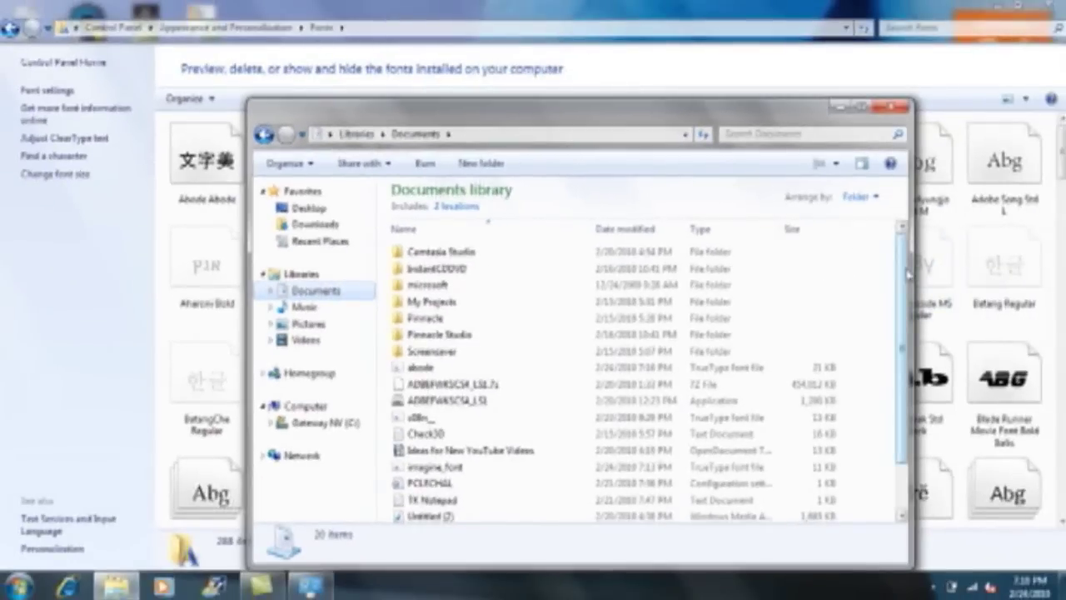
pyautogui.scroll(-1, 962, 355)
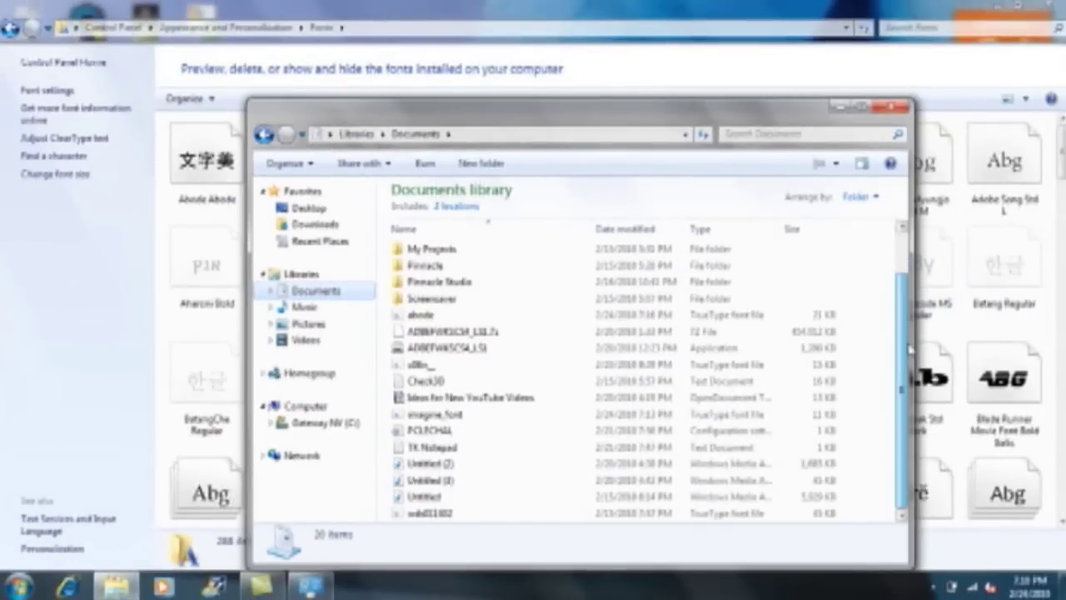
pyautogui.rightClick(879, 454)
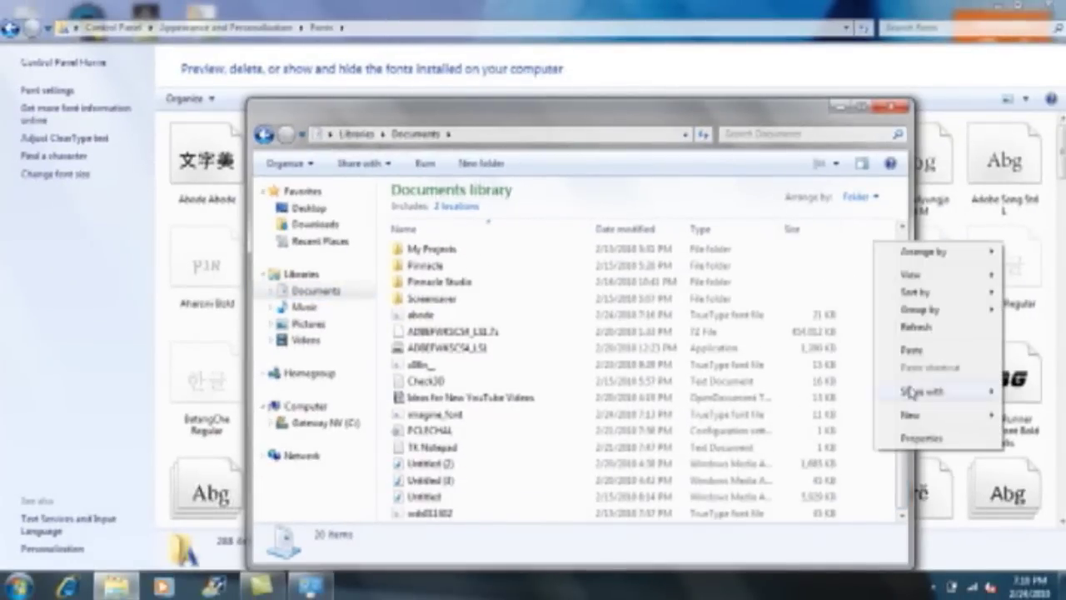
pyautogui.click(917, 350)
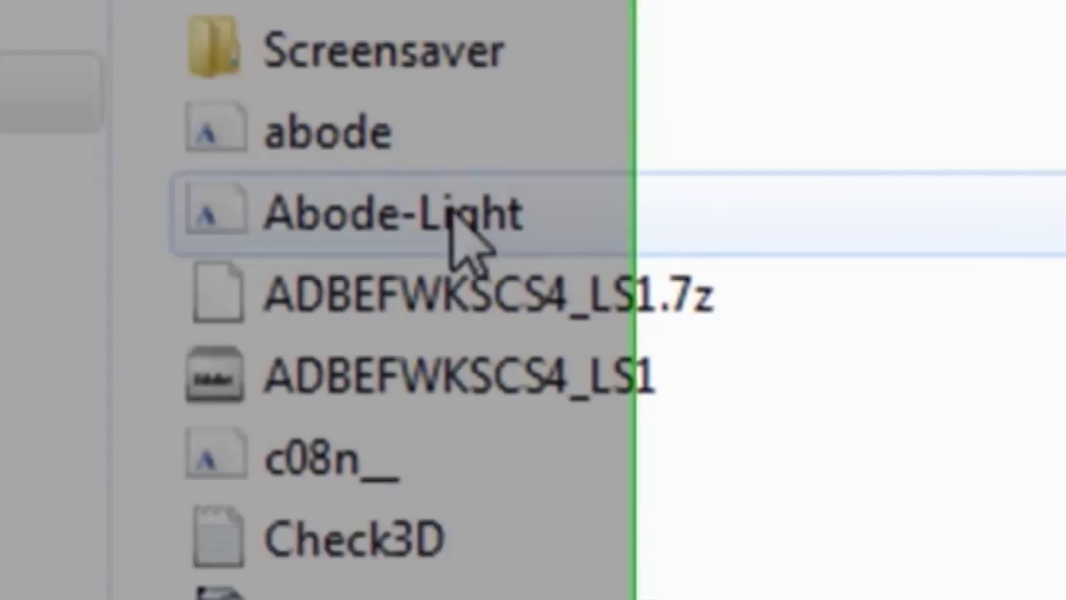
pyautogui.moveTo(533, 234); pyautogui.dragTo(891, 233)
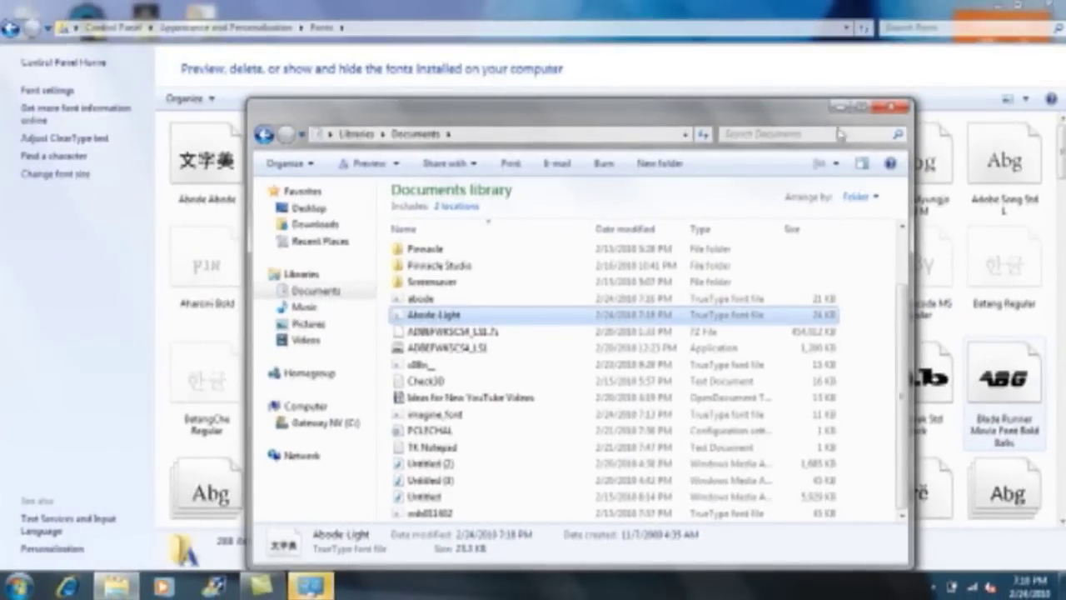
pyautogui.click(891, 106)
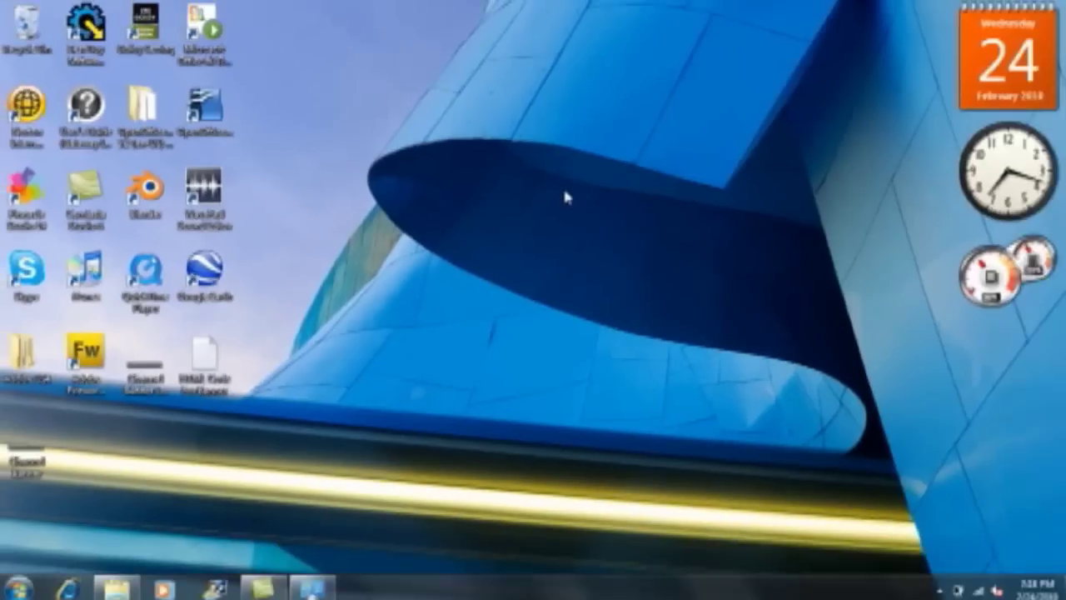
# Create a New Text Document on the desktop.
pyautogui.rightClick(497, 256)
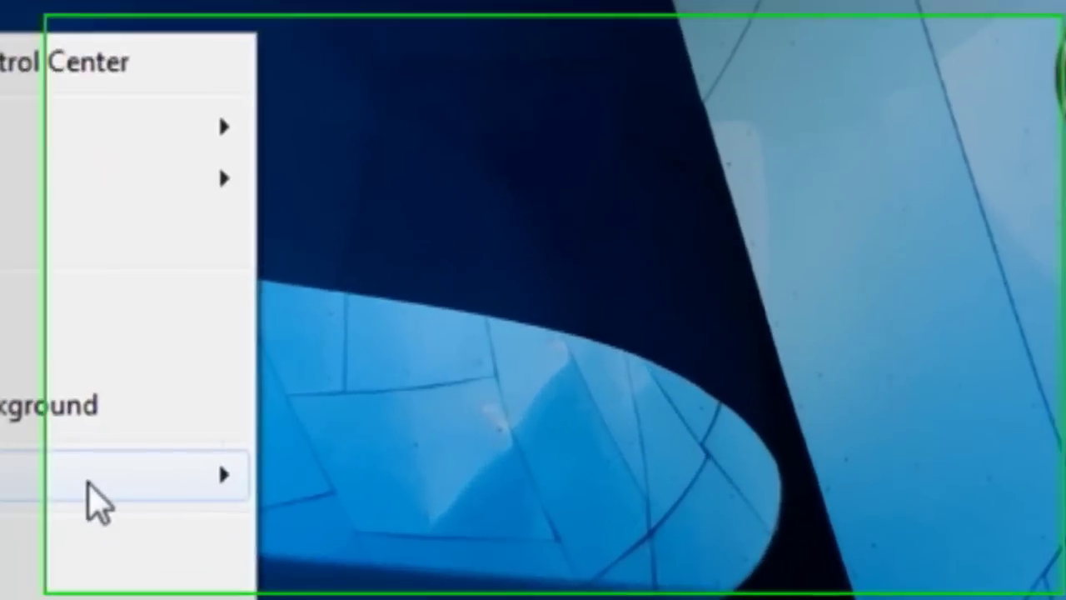
pyautogui.moveTo(631, 413)
pyautogui.click(355, 333)
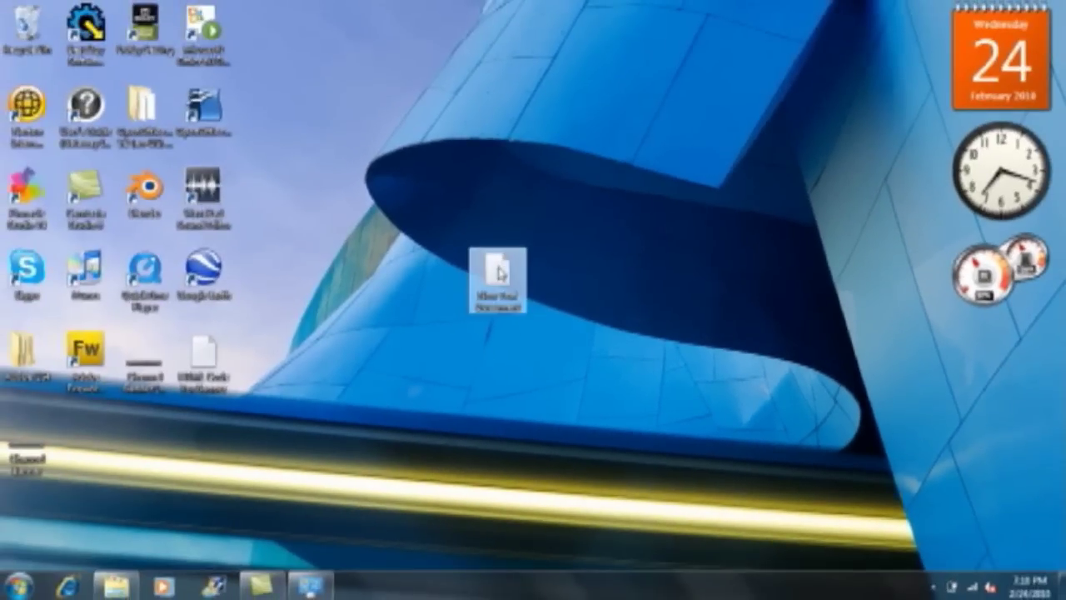
# Open the new text document in Notepad and bring up Format > Font.
pyautogui.doubleClick(500, 275)
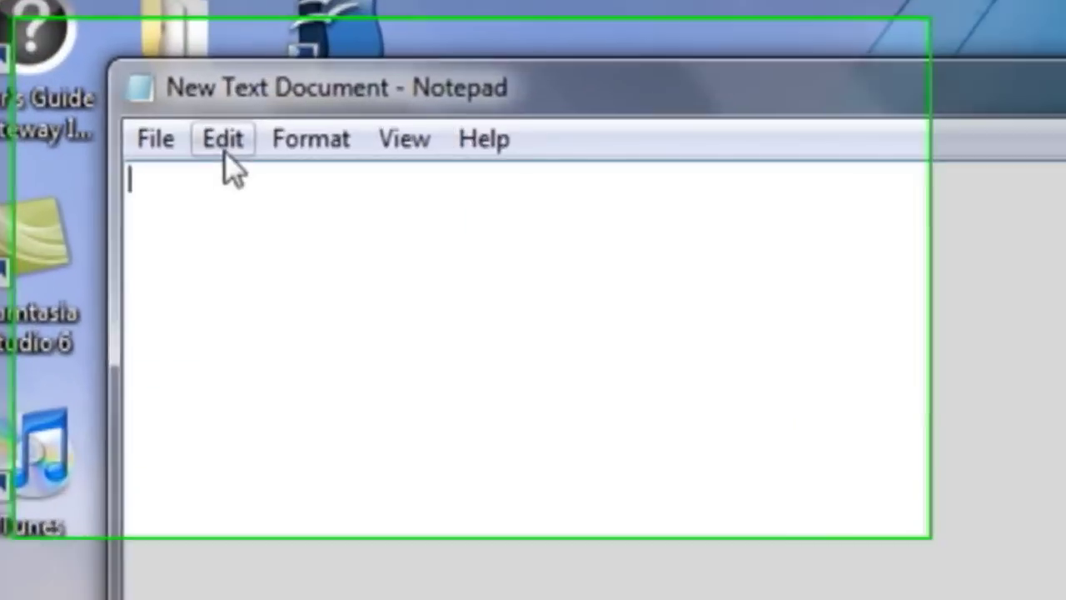
pyautogui.click(162, 147)
pyautogui.moveTo(310, 138)
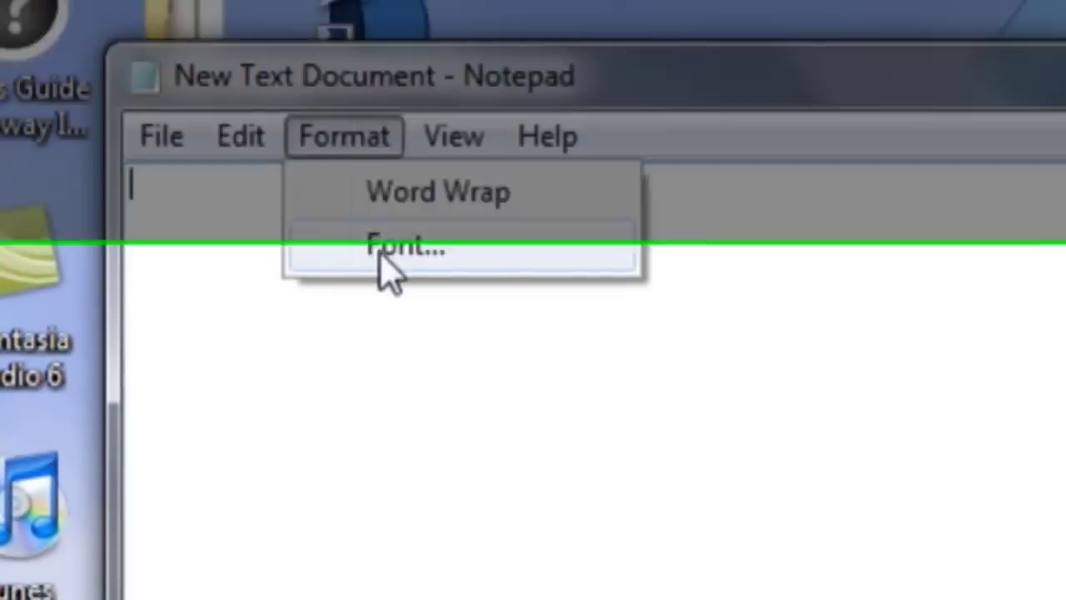
pyautogui.click(379, 248)
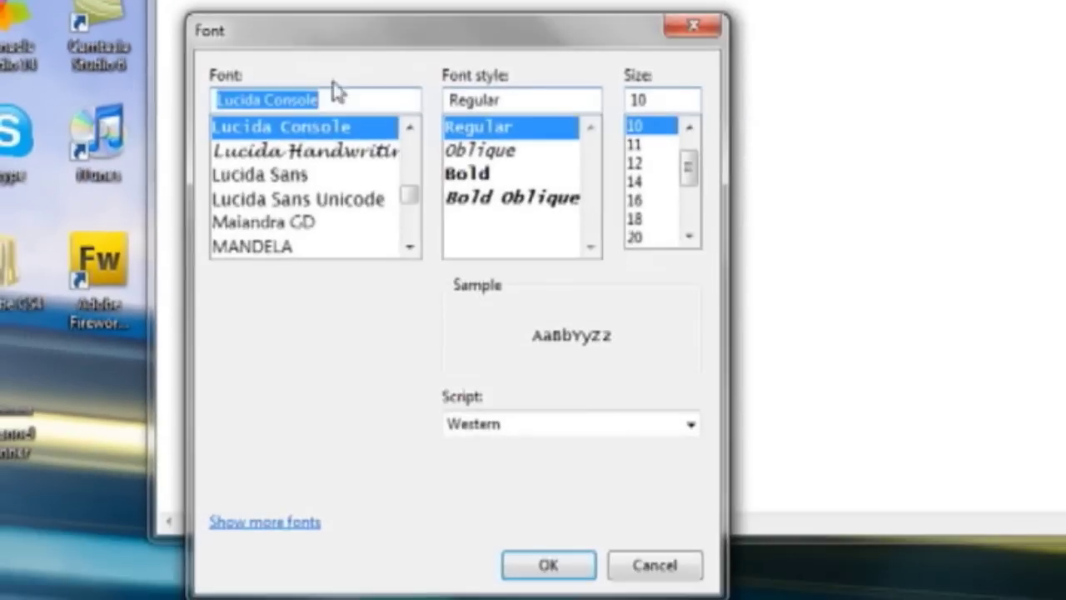
# Choose the Abode font in Notepad's Font dialog and confirm it.
pyautogui.moveTo(413, 200); pyautogui.dragTo(413, 156)
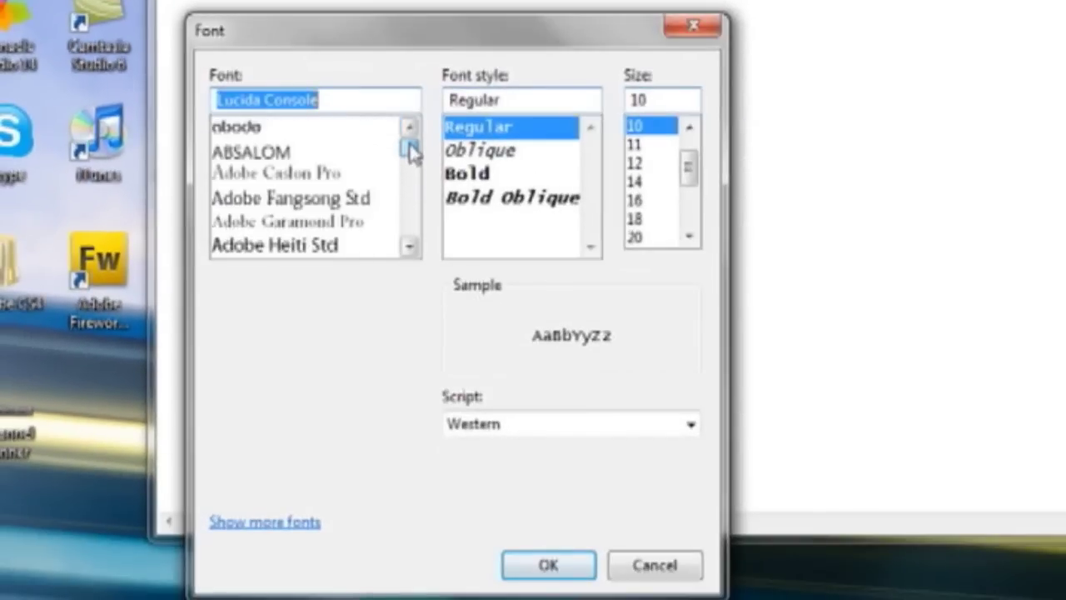
pyautogui.scroll(-2, 411, 154)
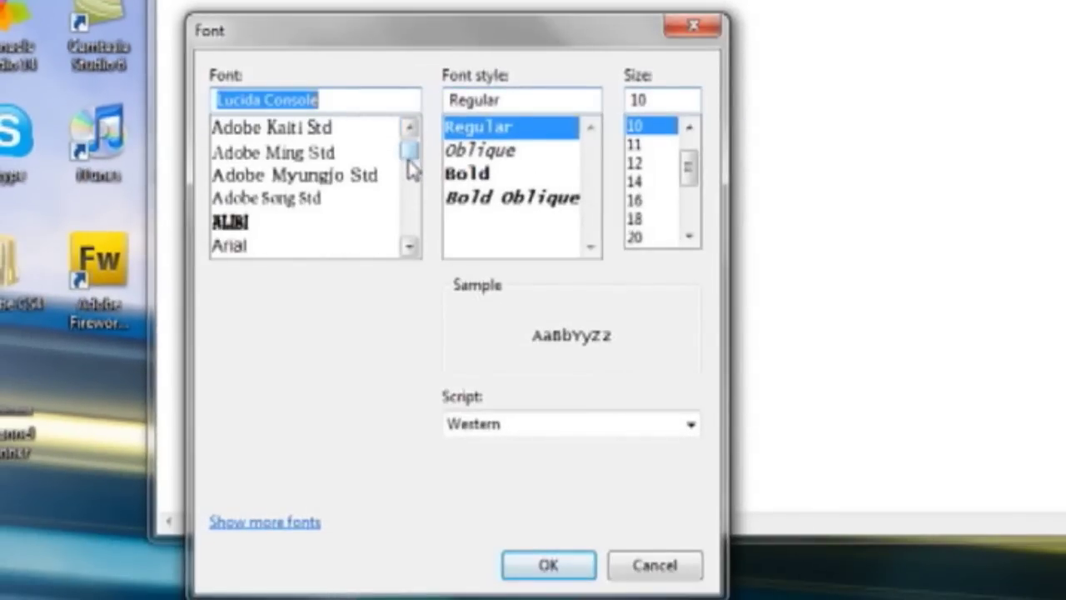
pyautogui.click(410, 127)
pyautogui.click(410, 127)
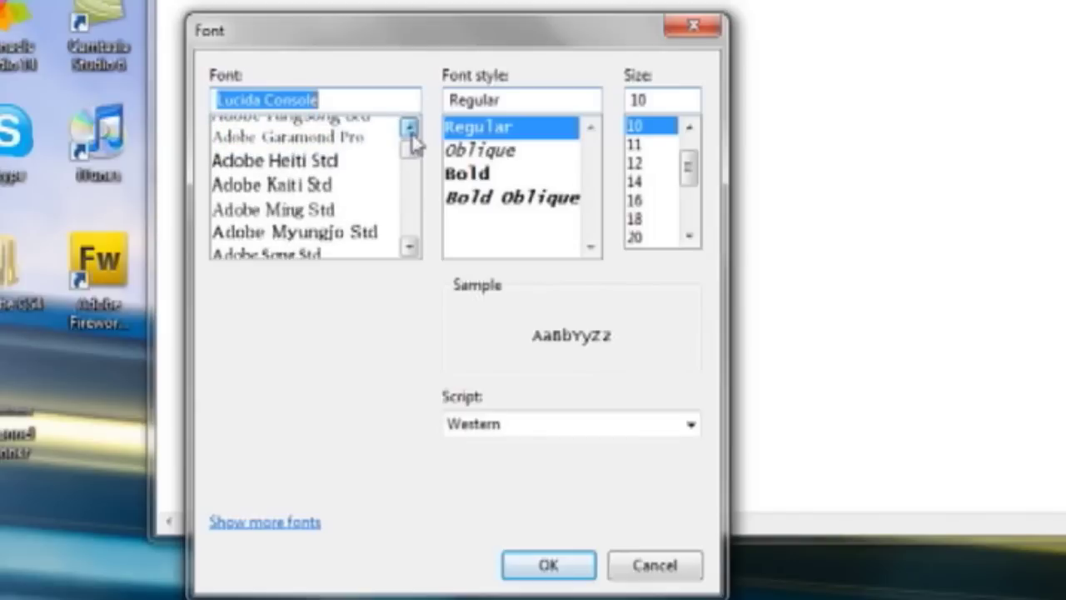
pyautogui.click(410, 126)
pyautogui.click(410, 126)
pyautogui.click(410, 129)
pyautogui.click(410, 129)
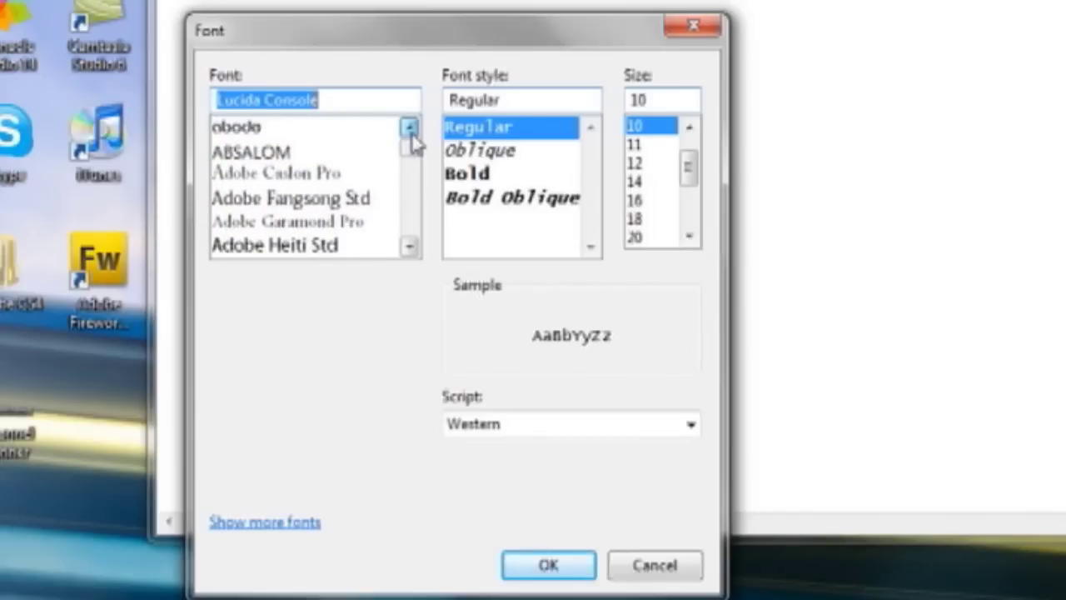
pyautogui.click(360, 131)
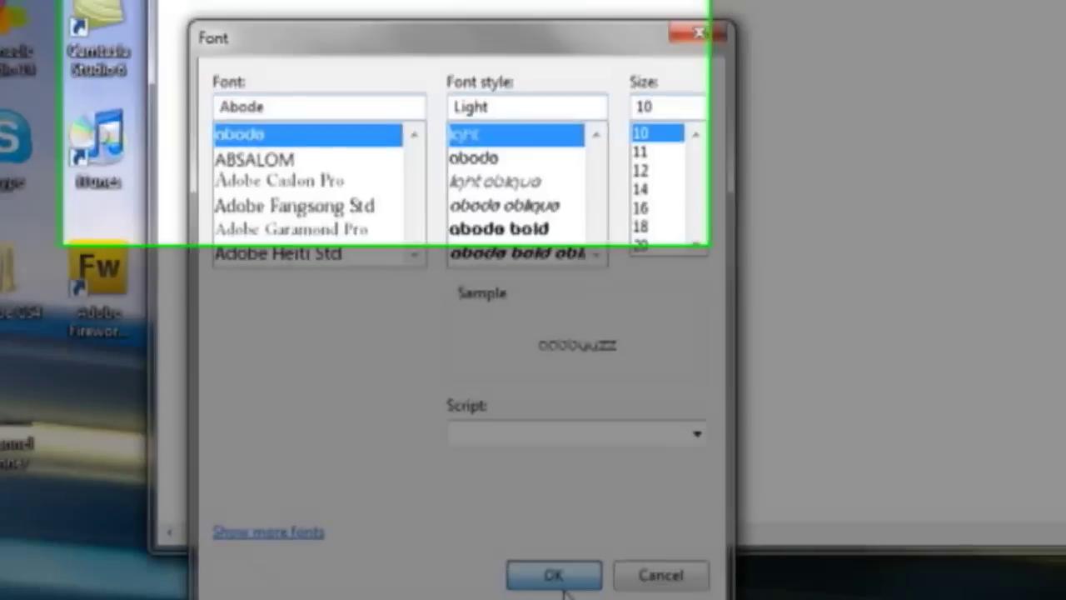
pyautogui.click(549, 565)
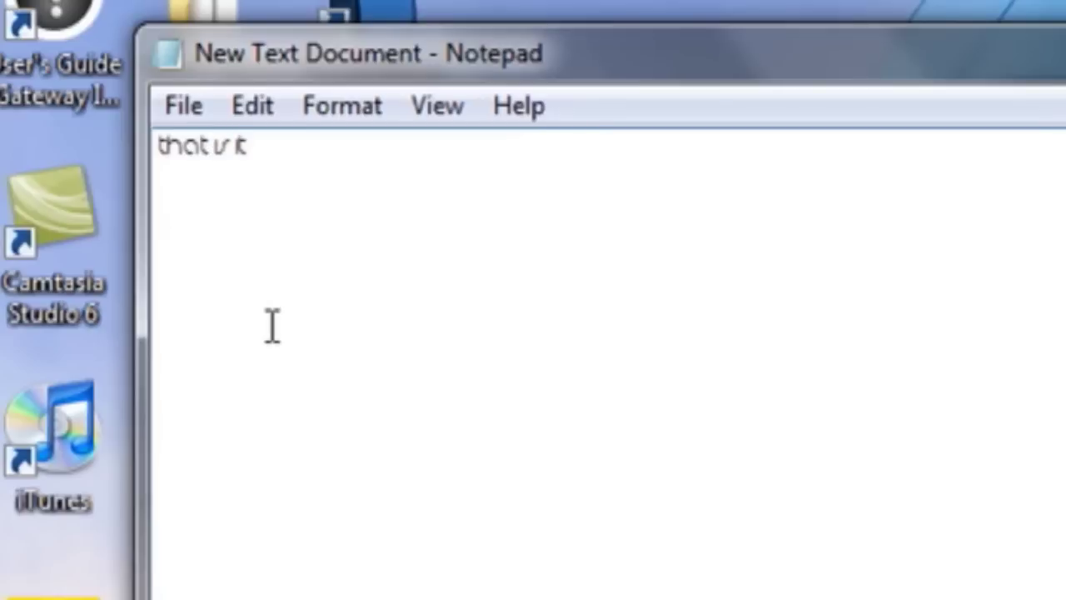
# Select the line "that is it" and set its Abode font size to 20.
pyautogui.moveTo(278, 144); pyautogui.dragTo(158, 146)
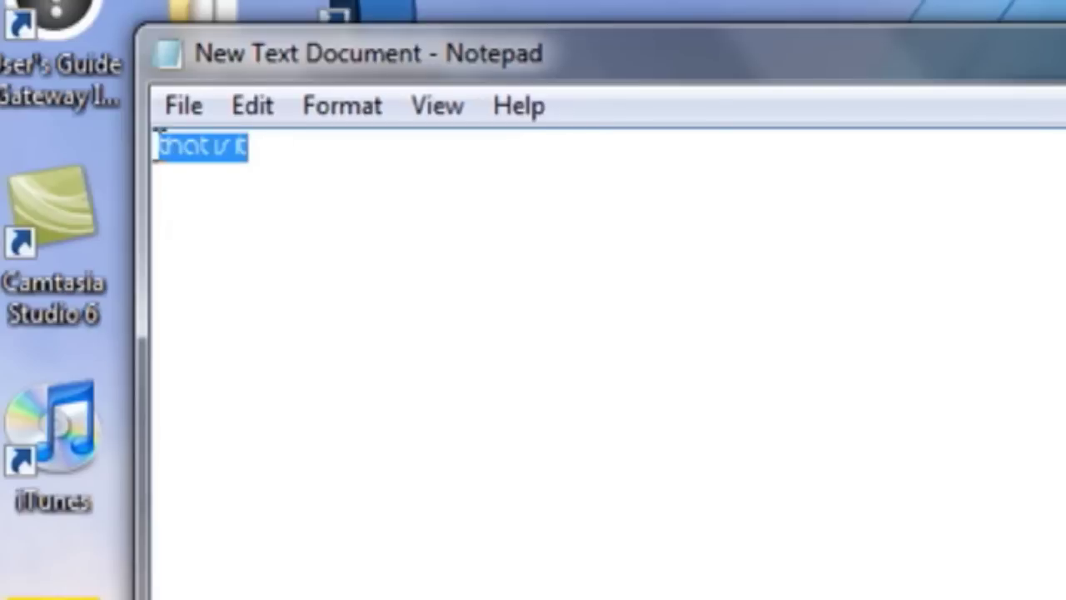
pyautogui.click(371, 115)
pyautogui.click(396, 200)
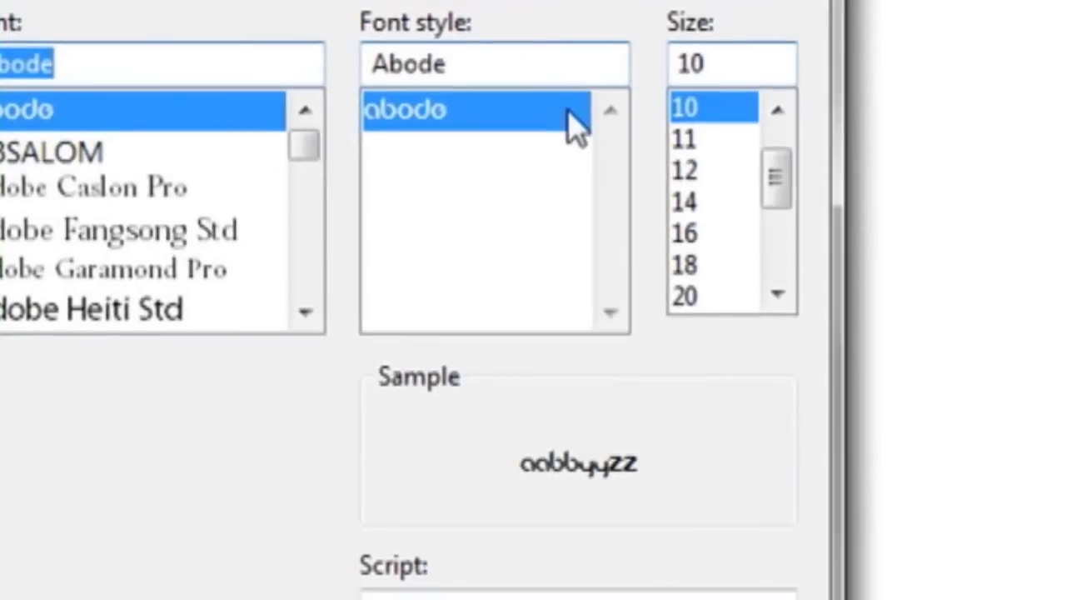
pyautogui.click(705, 296)
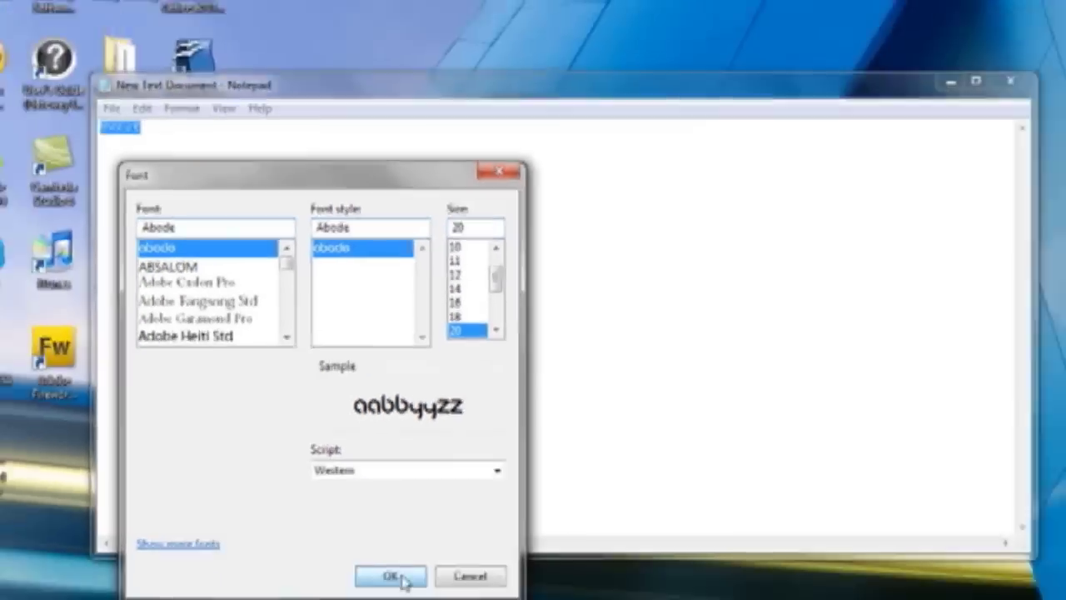
pyautogui.click(401, 577)
pyautogui.click(324, 356)
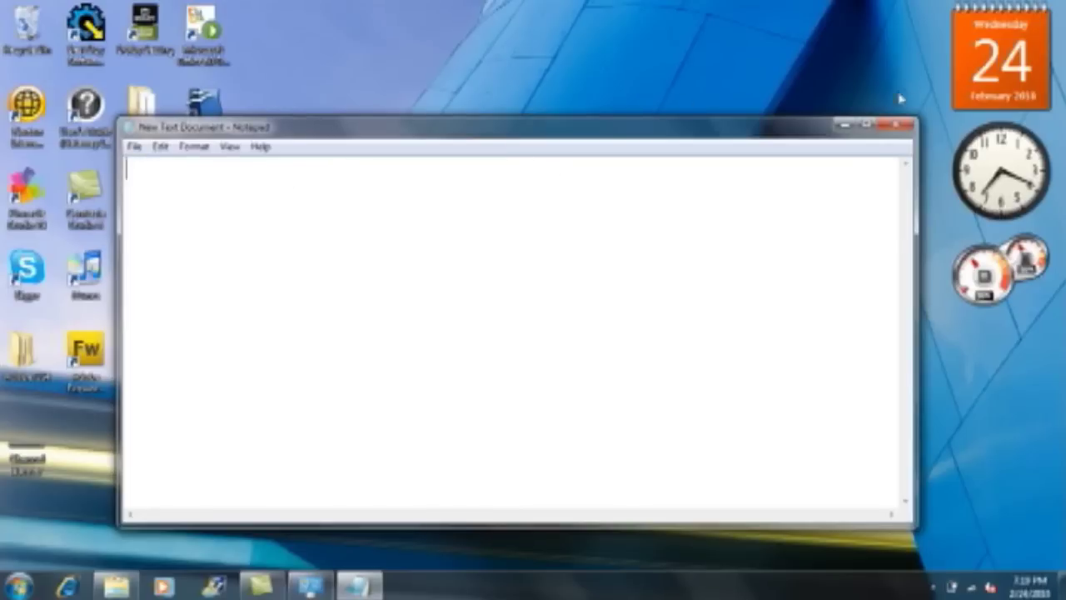
# Close Notepad without saving the text, then show the taskbar's hidden notification icons.
pyautogui.click(897, 125)
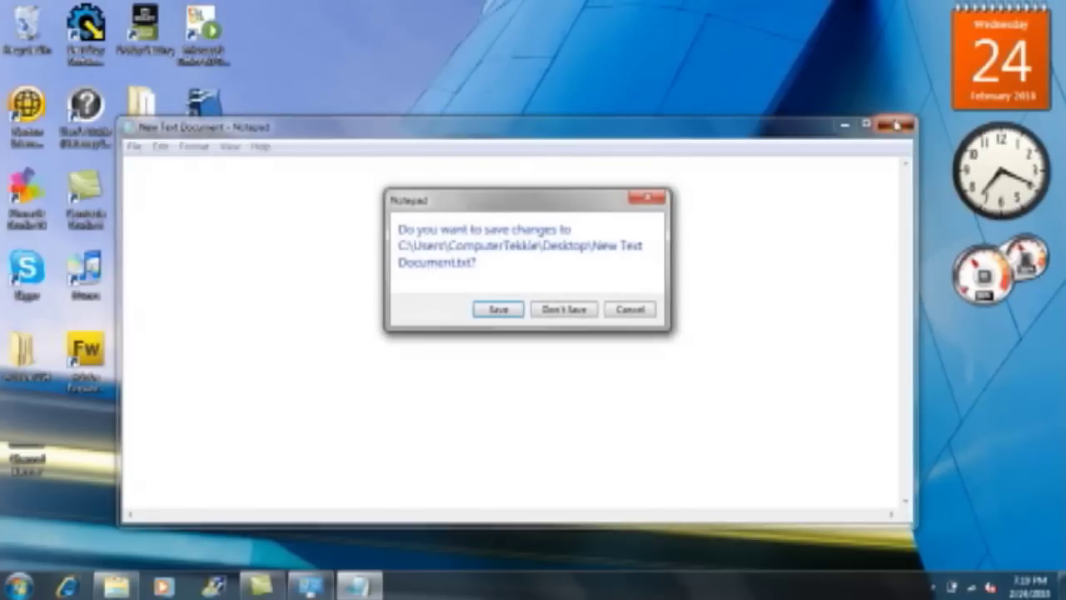
pyautogui.click(564, 310)
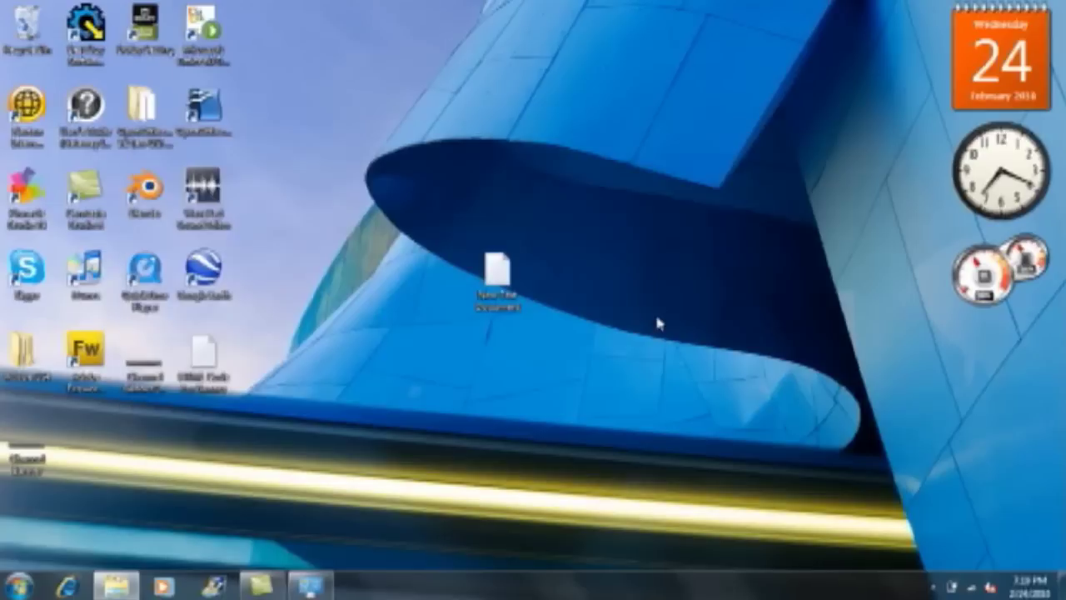
pyautogui.click(934, 587)
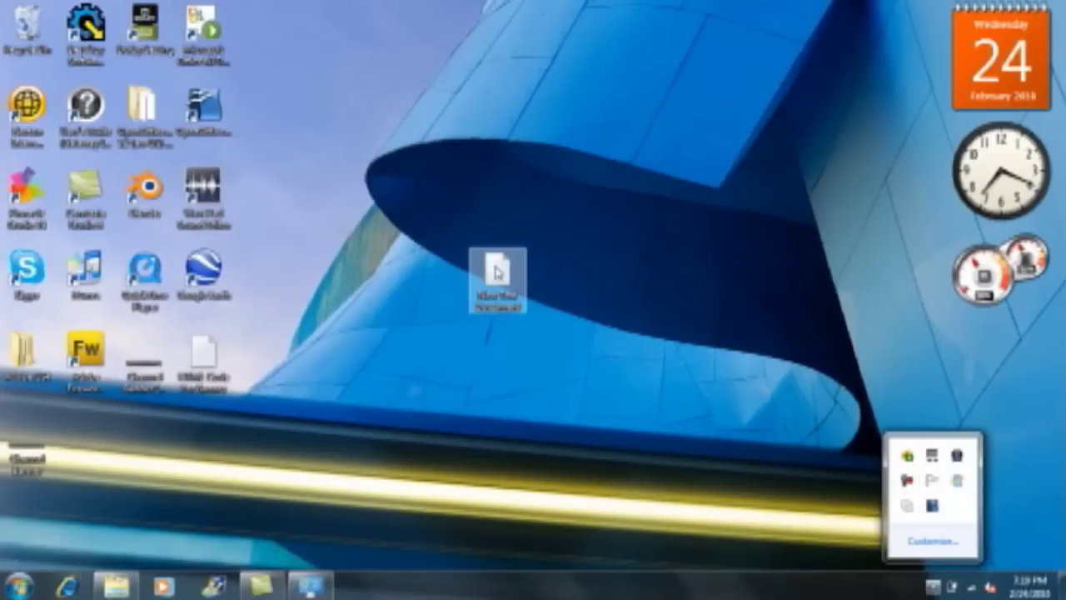
pyautogui.click(809, 451)
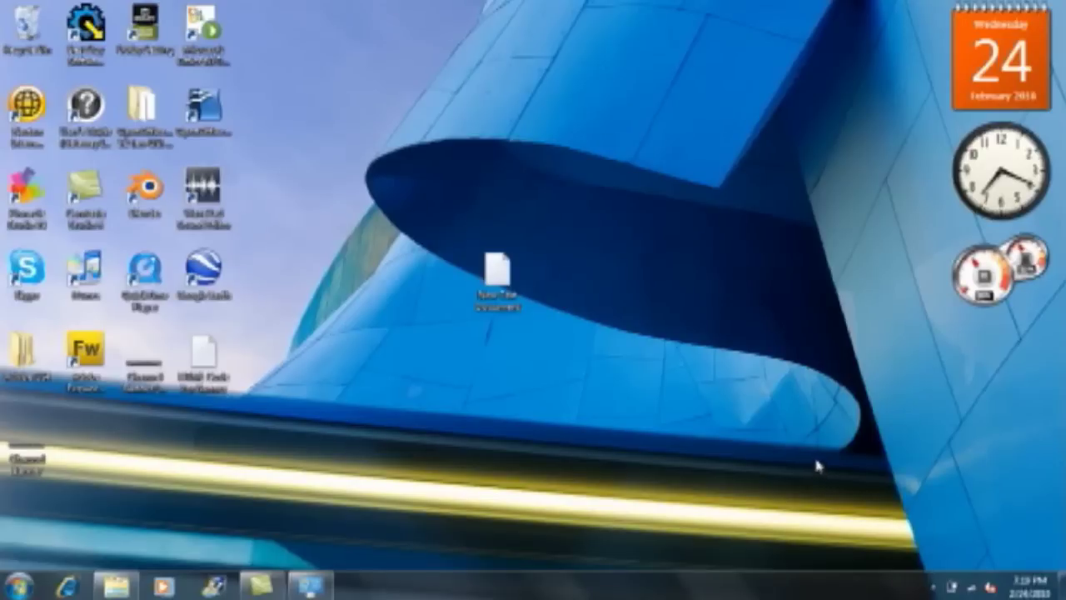
pyautogui.click(934, 587)
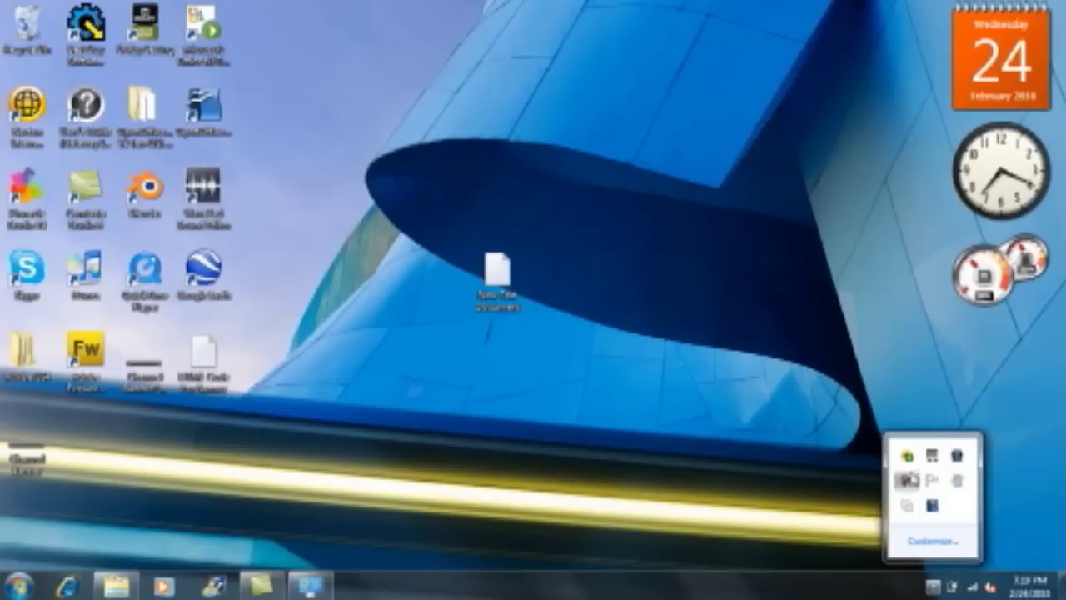